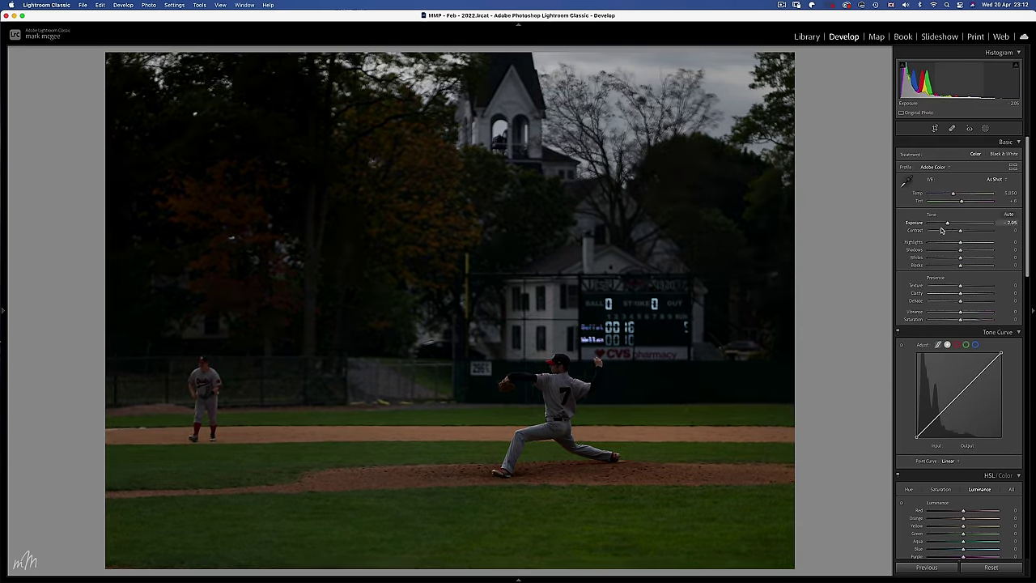
Step: Set the HSL saturation of all eight colour channels to -100
scroll(953, 374, down, 5)
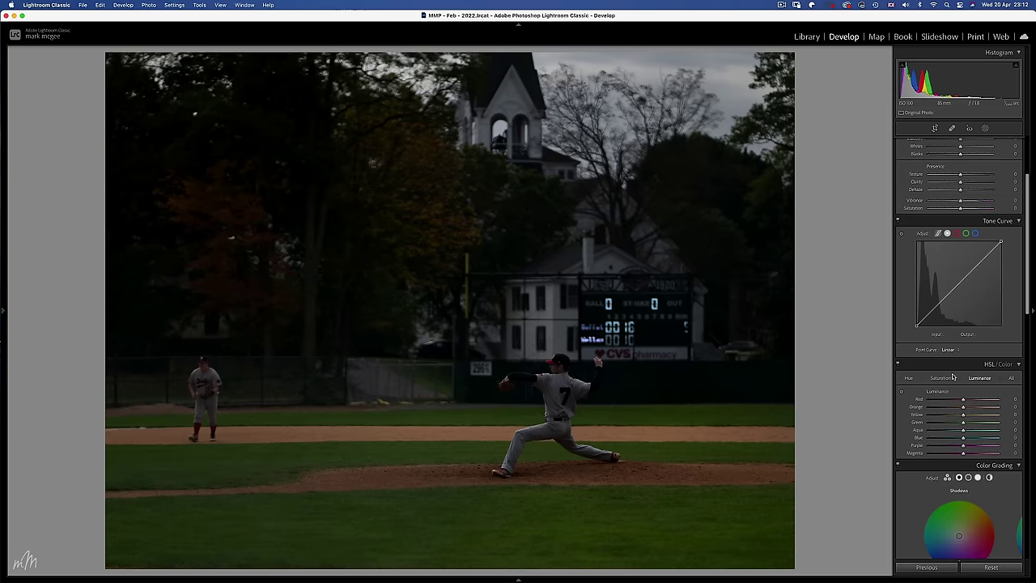
click(942, 378)
drag(961, 400, 928, 408)
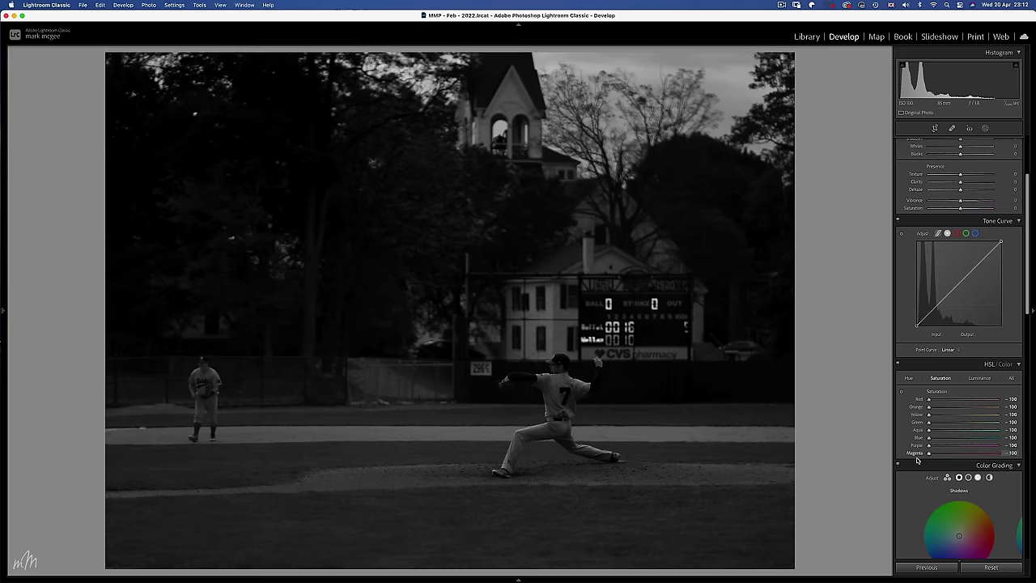
Step: Set Whites to +79 with the highlight clipping overlay as a guide on the pitcher, and turn the overlay off
scroll(946, 346, up, 3)
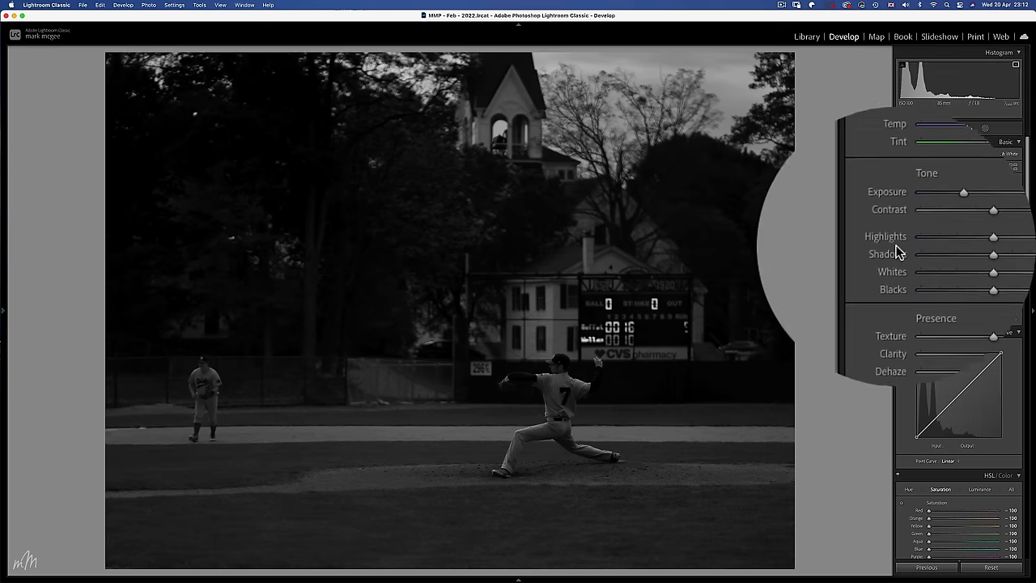
drag(896, 268, 955, 259)
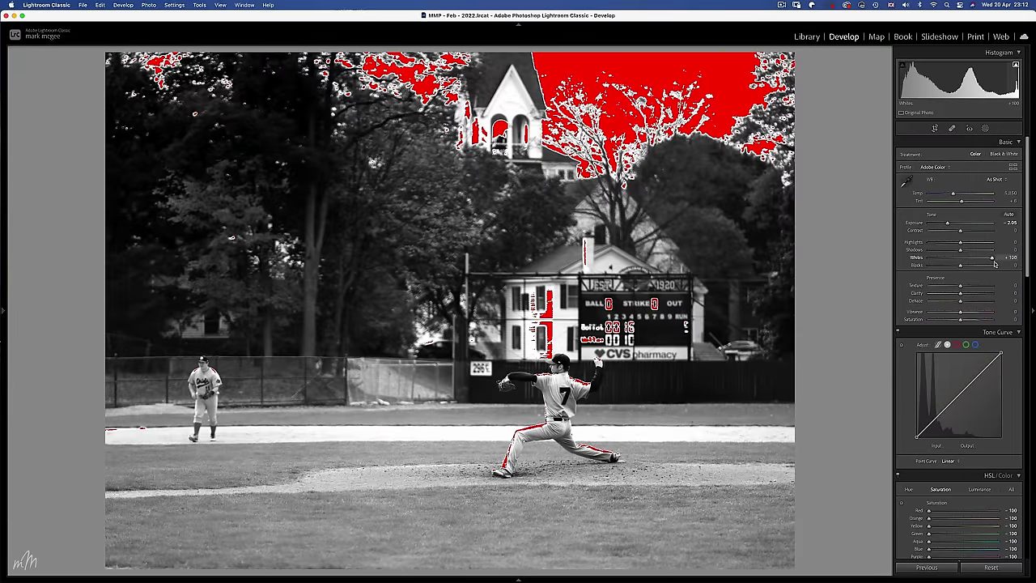
click(552, 460)
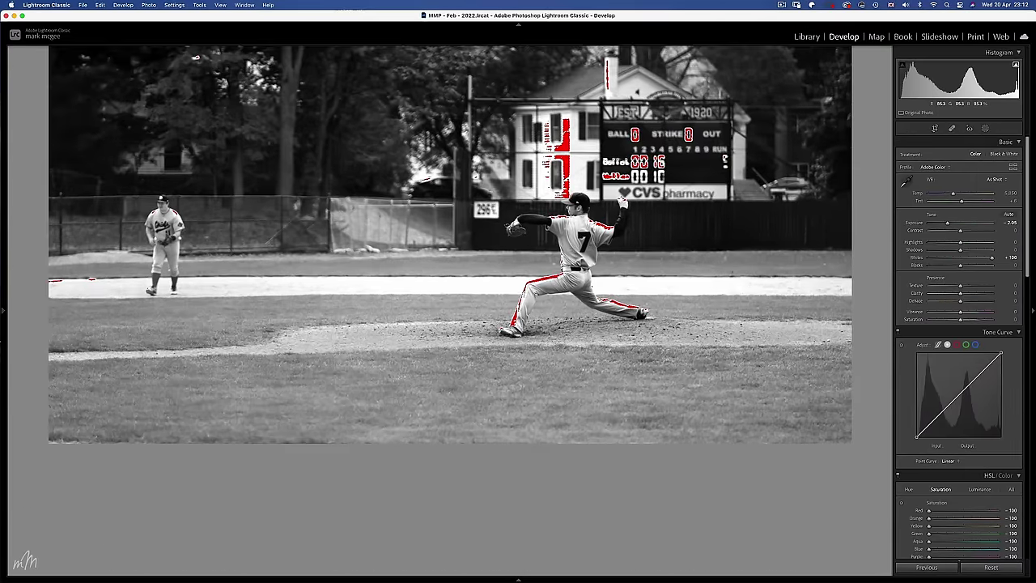
drag(993, 260, 986, 258)
key(z)
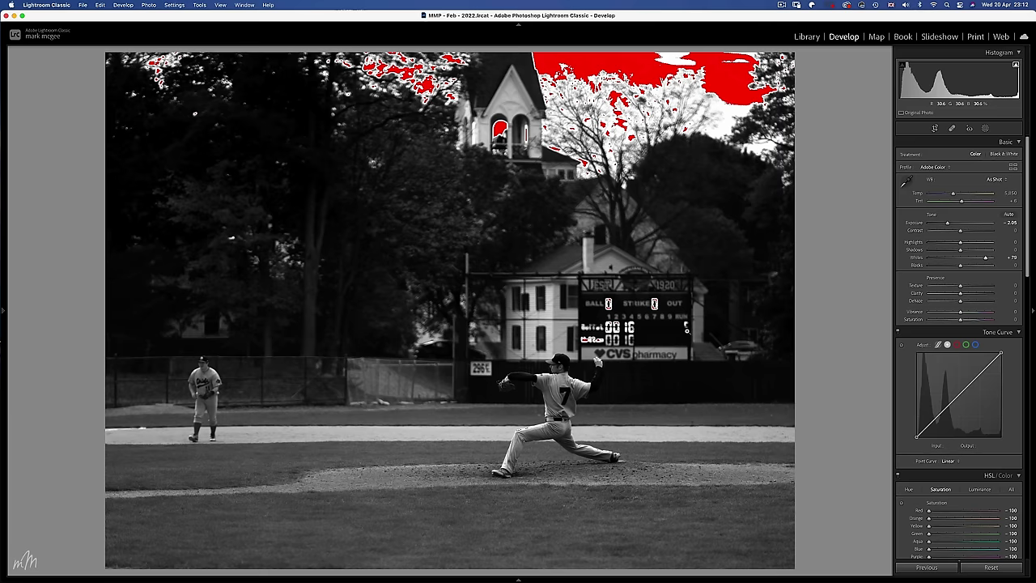
click(1016, 64)
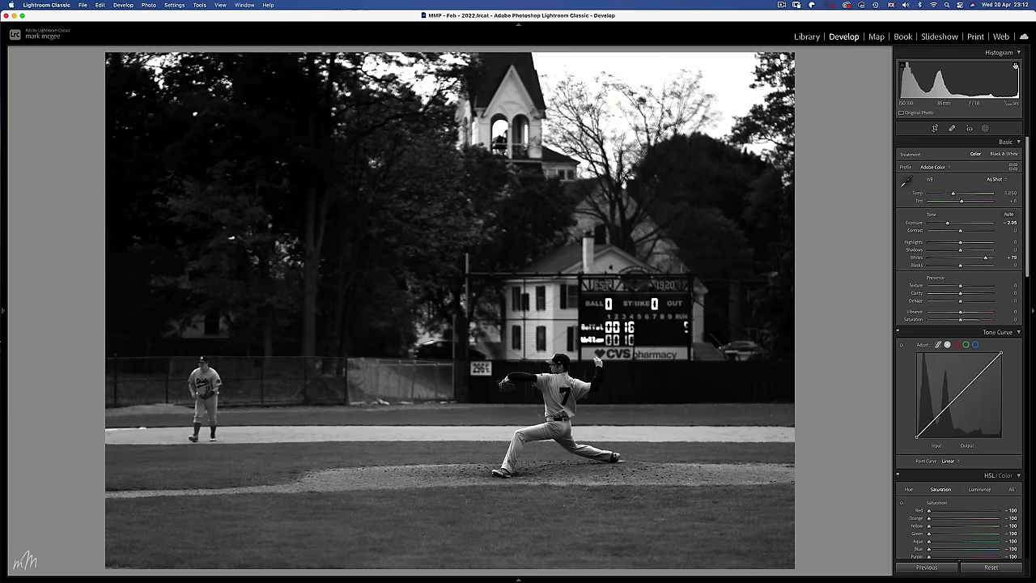
Step: Set Dehaze to +25, Clarity to +10 and Texture to -5
drag(961, 303, 969, 301)
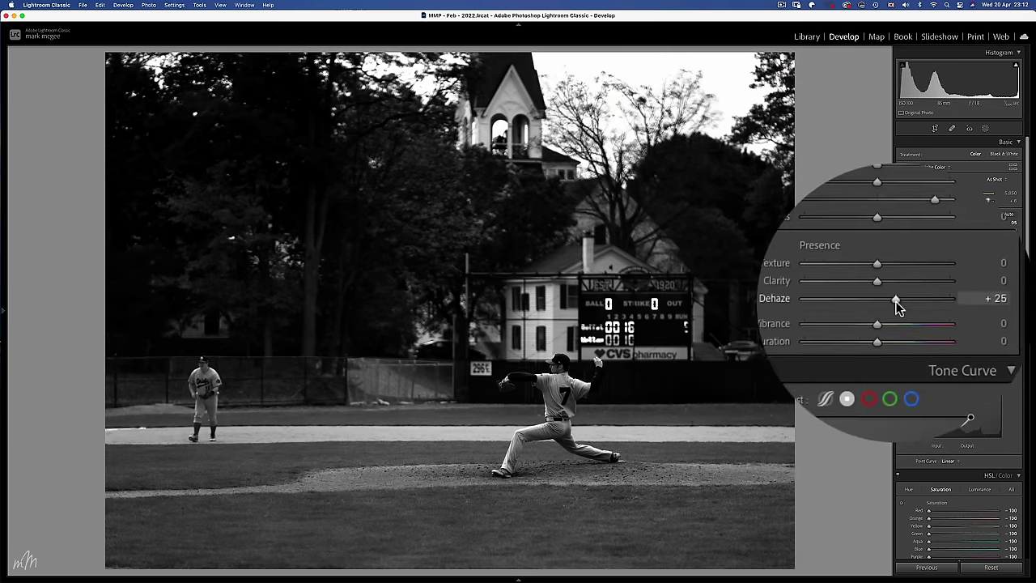
mouse_move(893, 293)
mouse_down()
mouse_move(889, 275)
mouse_move(898, 294)
mouse_up()
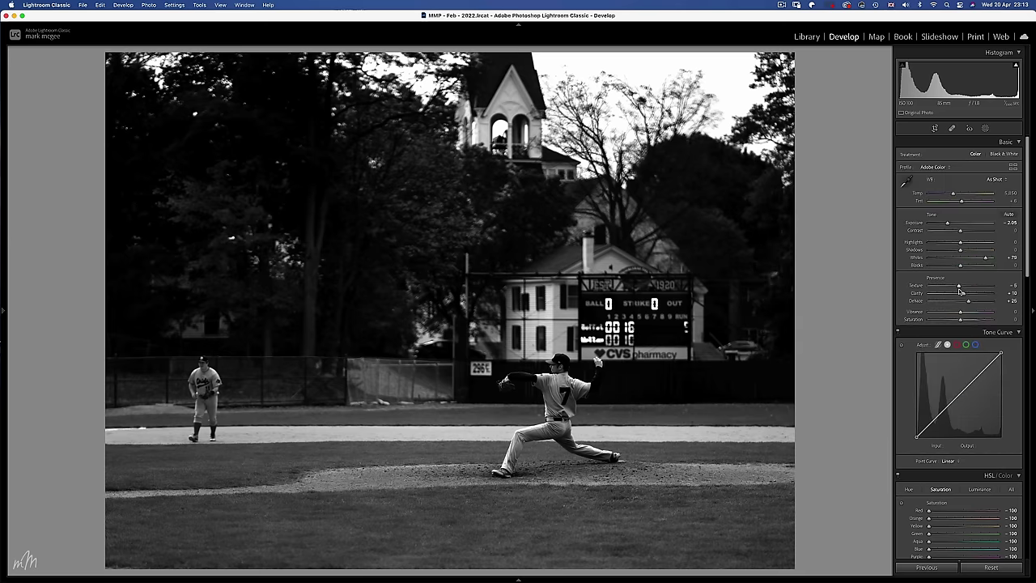
Step: Bring colour back in the HSL saturation by setting red to -1, orange to 0 and yellow to -81, and raising blue
scroll(951, 381, down, 5)
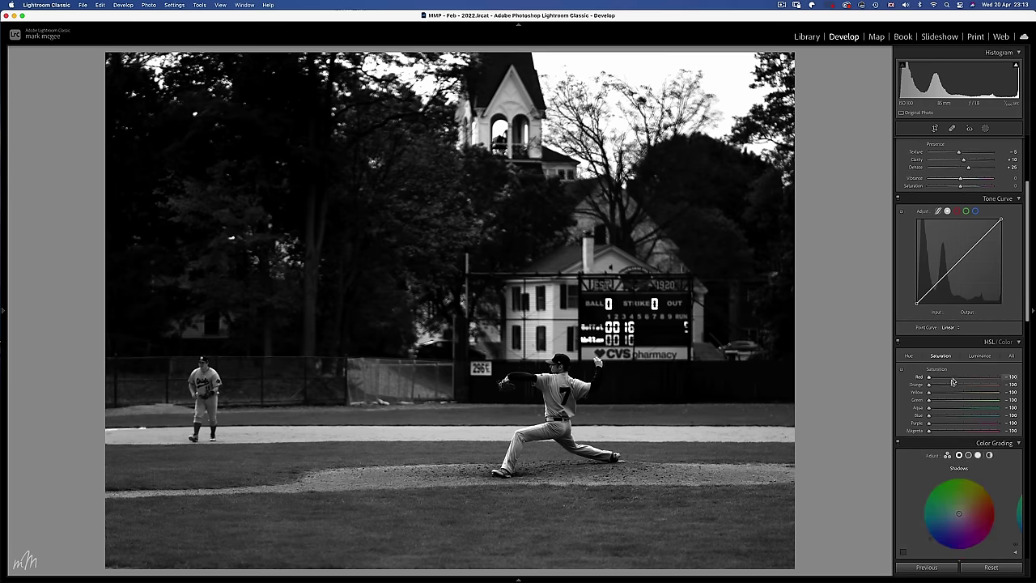
drag(929, 378, 968, 378)
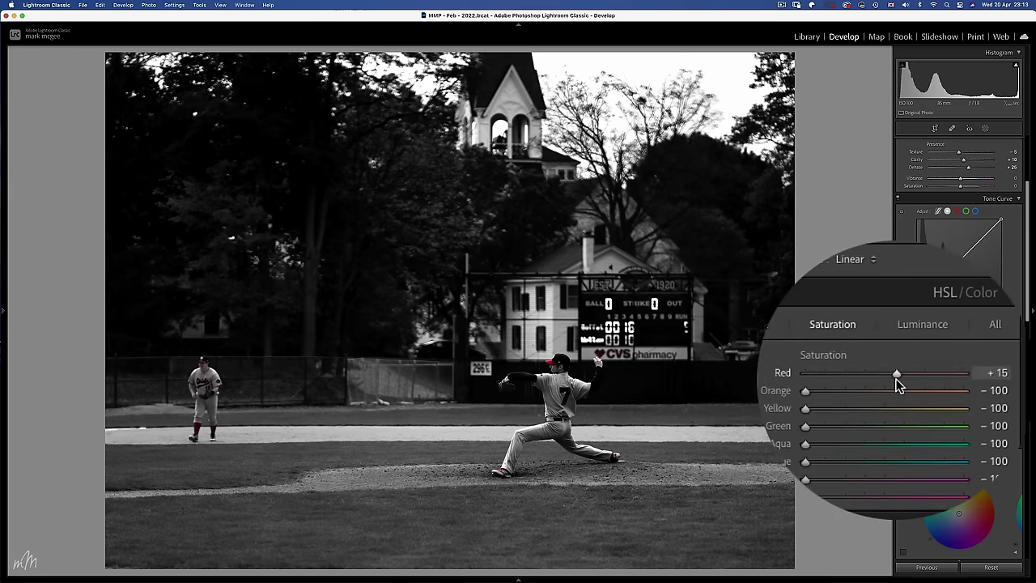
drag(899, 387, 897, 387)
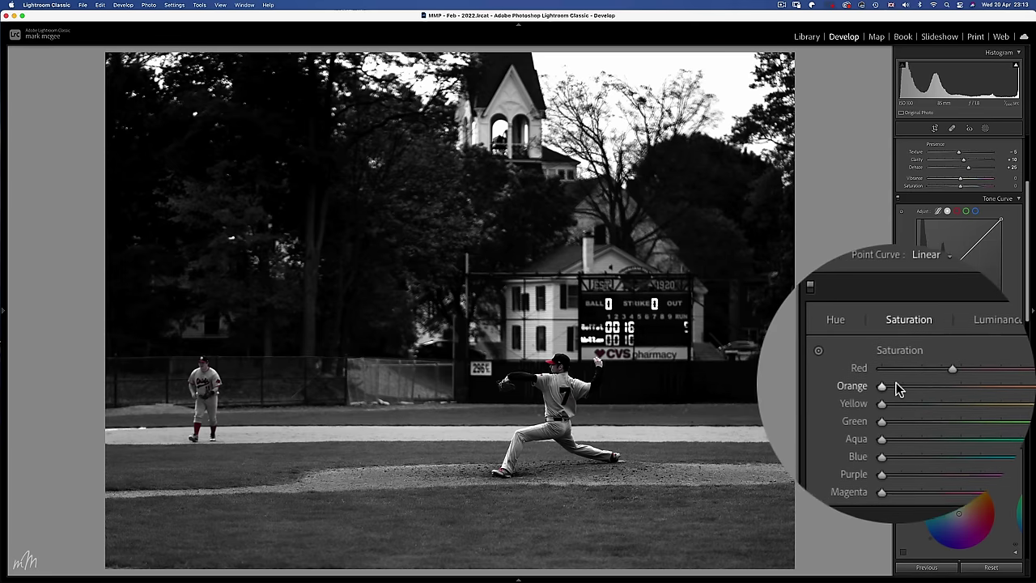
drag(897, 389, 896, 398)
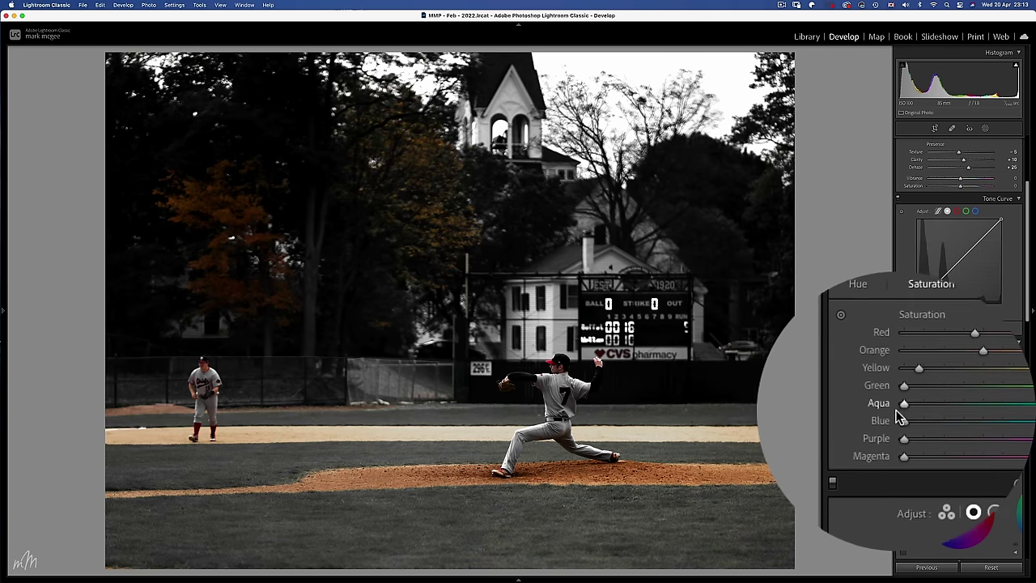
click(899, 421)
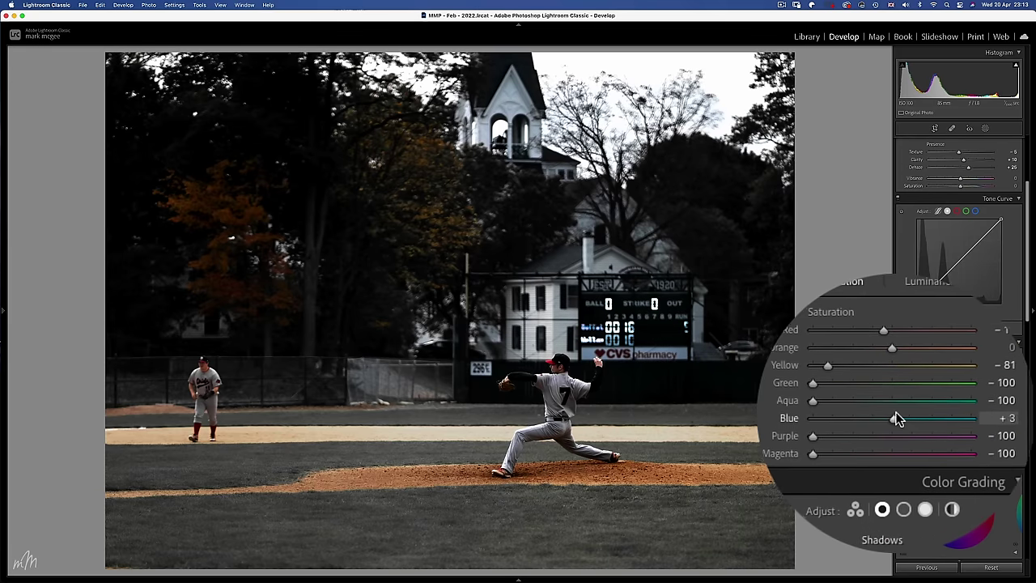
drag(896, 416, 899, 437)
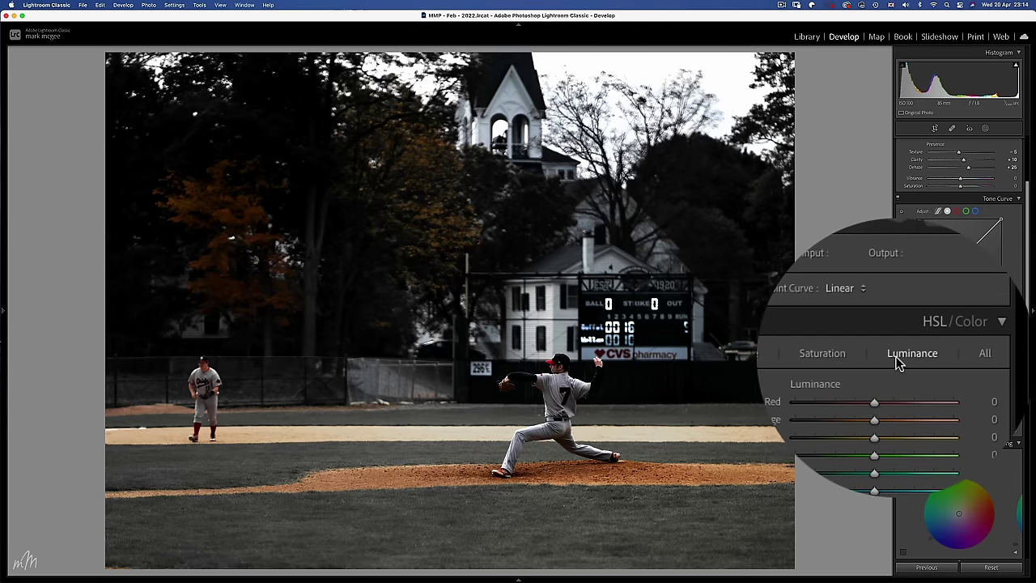
Step: Adjust the HSL luminance of the colours and set the orange hue to -14
drag(897, 374, 897, 429)
click(896, 362)
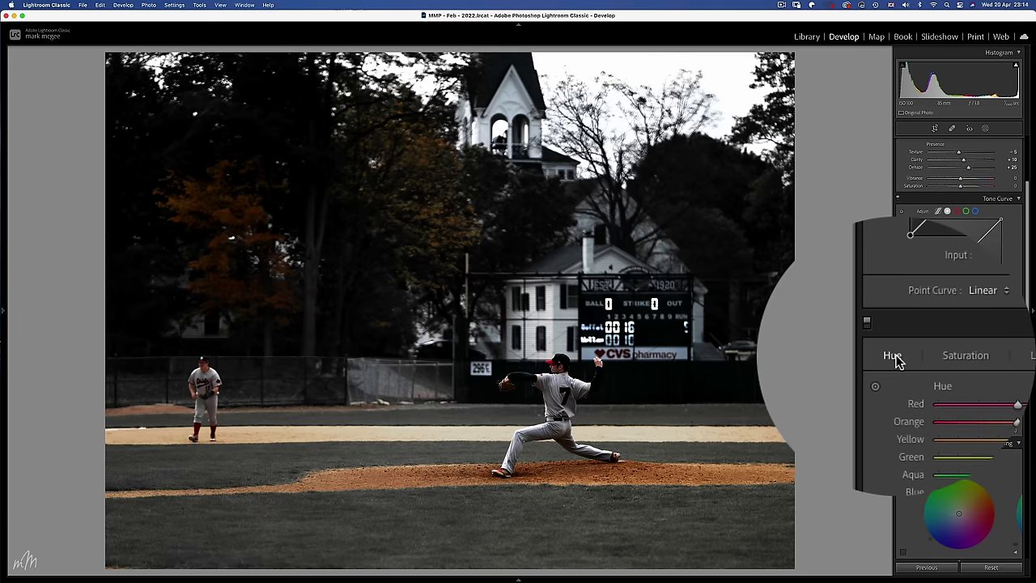
drag(897, 389, 897, 389)
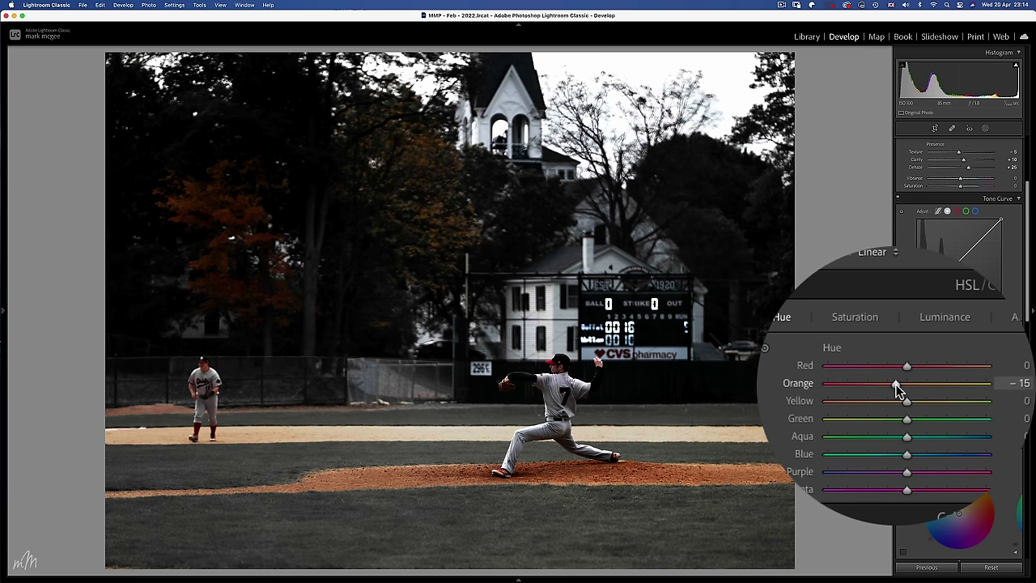
Step: Colour grade the shadows with a slight blue tint and the highlights with an orange tint of hue 25, saturation 8
scroll(942, 415, down, 5)
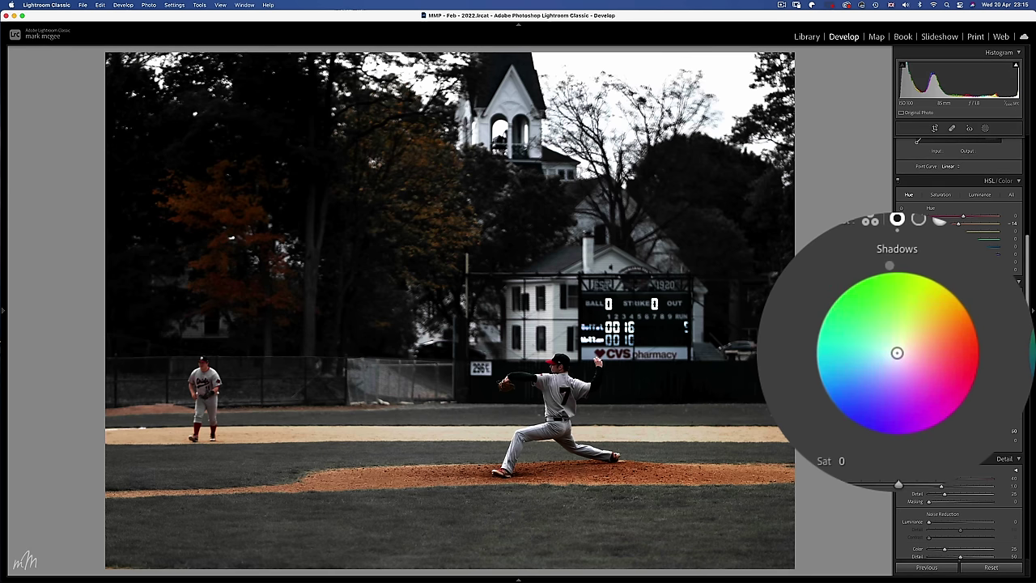
drag(897, 352, 897, 355)
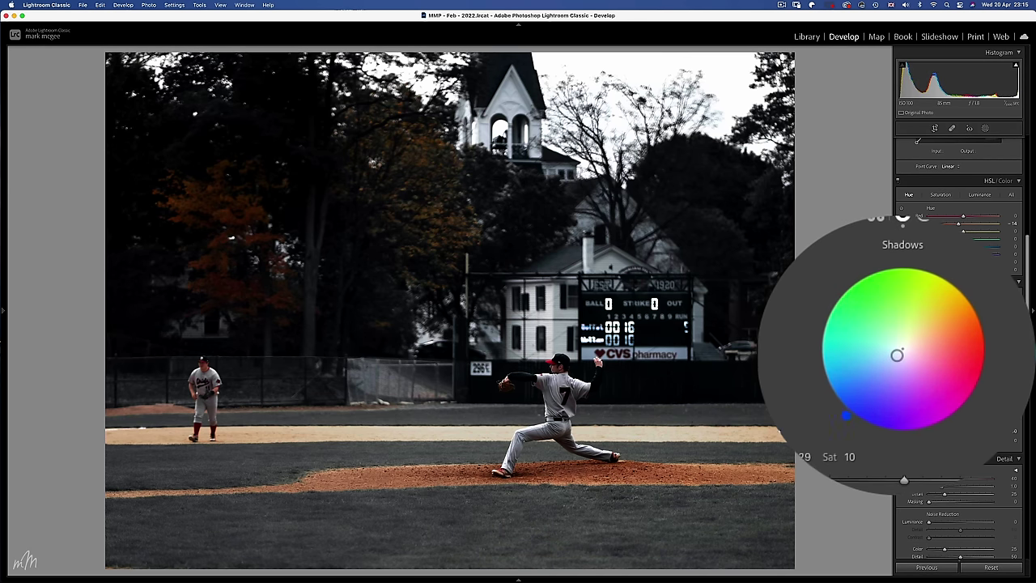
drag(896, 357, 896, 357)
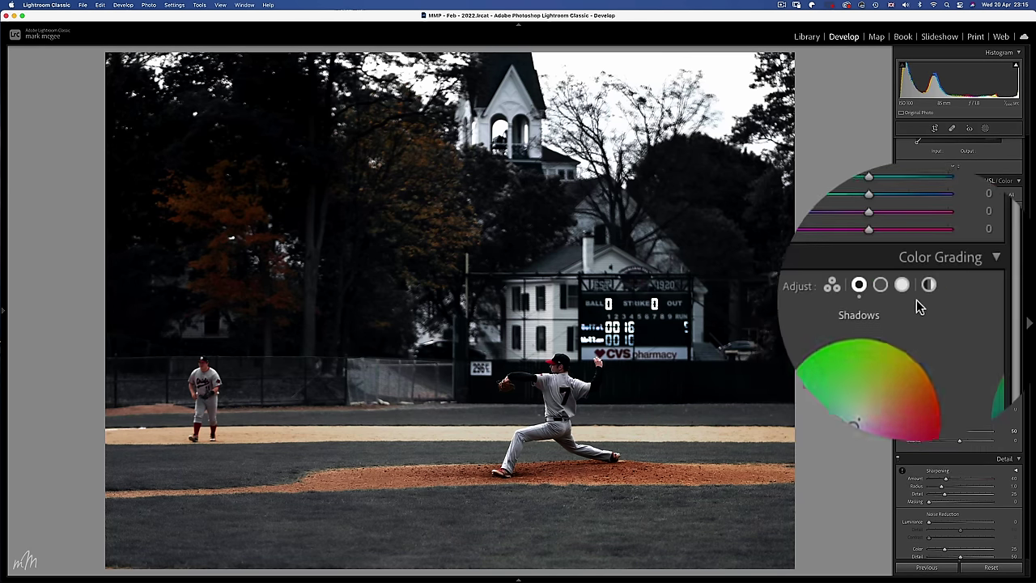
click(902, 294)
drag(897, 358, 897, 351)
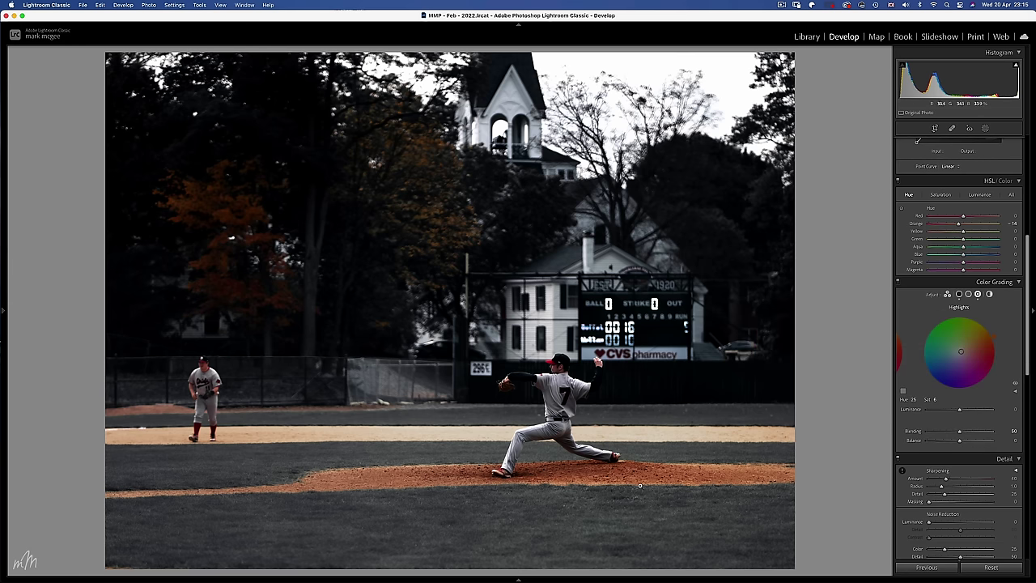
Step: Add a linear gradient mask rising from the photo's bottom edge to the pitcher's mound and lower its exposure to about -1.19
click(986, 129)
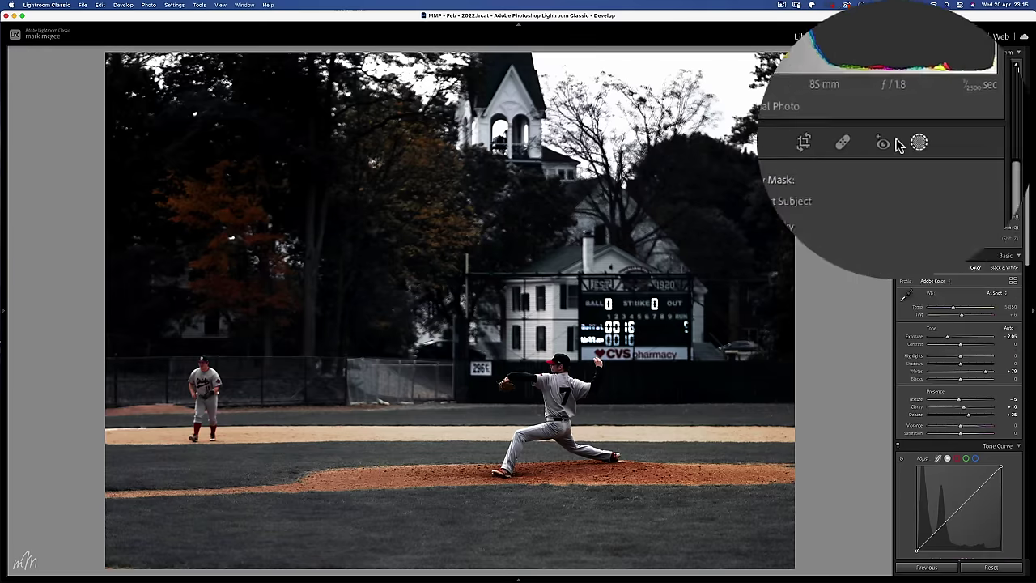
click(923, 201)
drag(625, 571, 625, 490)
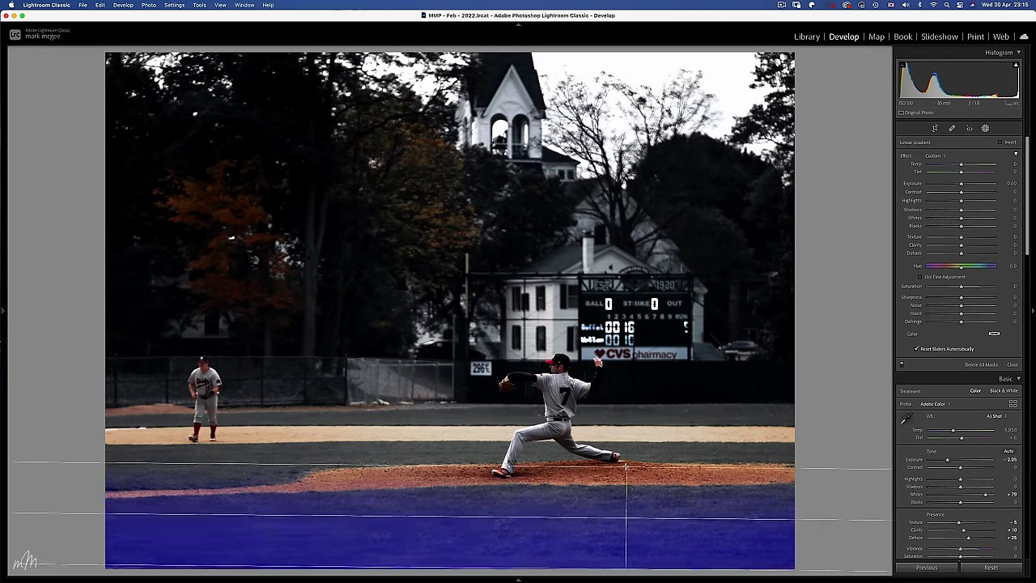
drag(897, 187, 899, 192)
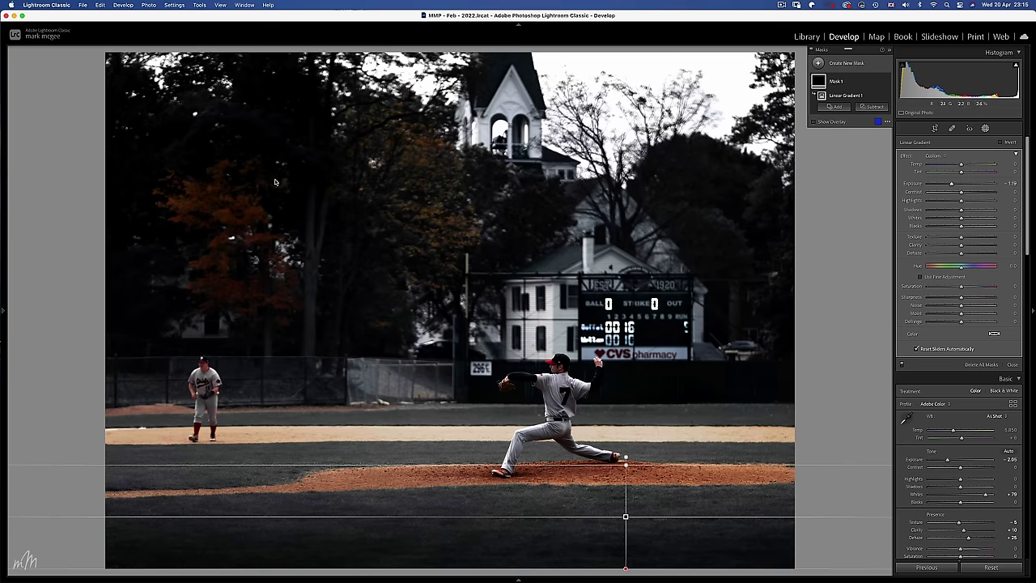
Step: Add a large radial gradient mask over the autumn trees, with Shadows at 36 and Whites at 50
click(839, 64)
click(850, 127)
drag(318, 204, 510, 348)
mouse_move(896, 233)
mouse_down()
mouse_move(917, 235)
mouse_move(897, 223)
mouse_up()
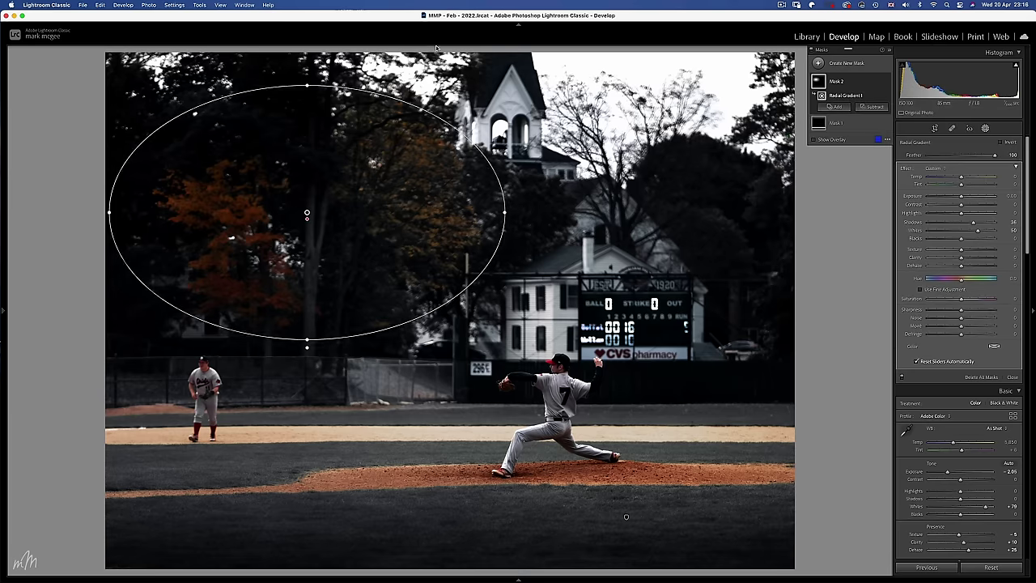
Step: Add a radial glow mask at the photo's top edge with Exposure 1.18, Highlights -100, Clarity -52 and Dehaze -100, and close masking
key(shift+m)
drag(375, 50, 349, 53)
mouse_move(961, 265)
mouse_down()
mouse_move(913, 266)
mouse_move(945, 259)
mouse_up()
drag(961, 197, 925, 217)
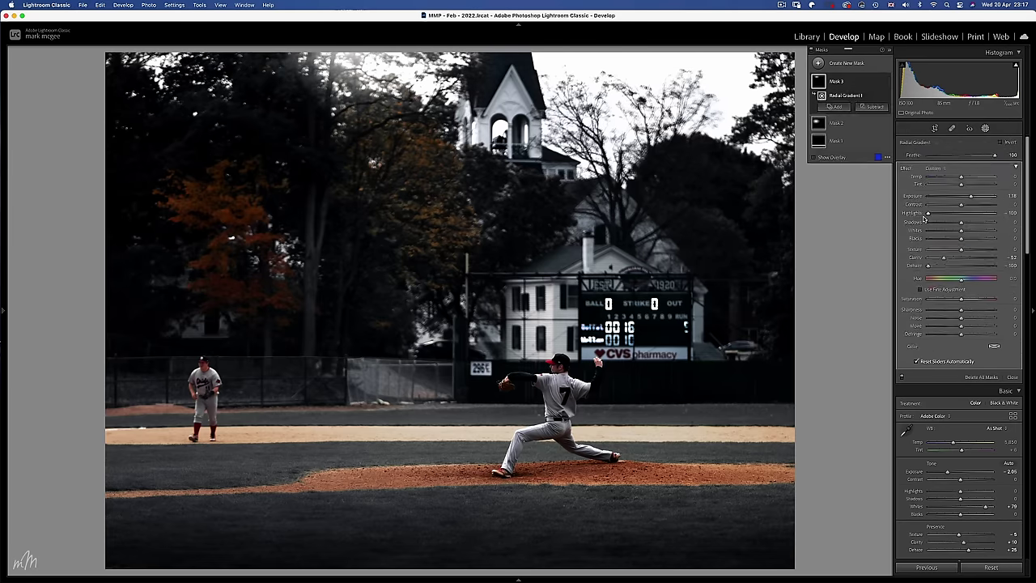
key(shift+w)
scroll(979, 478, down, 5)
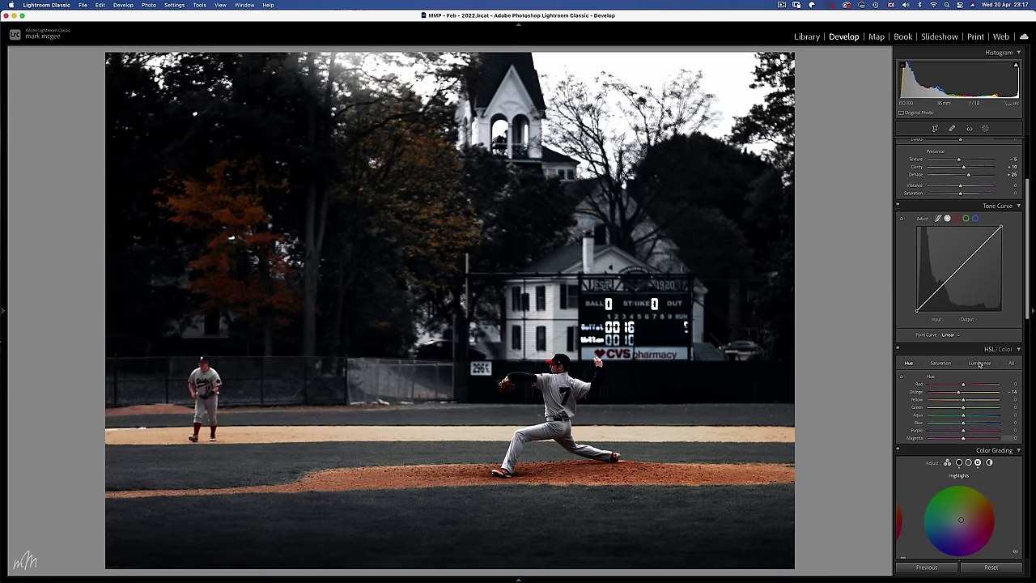
click(897, 296)
click(896, 285)
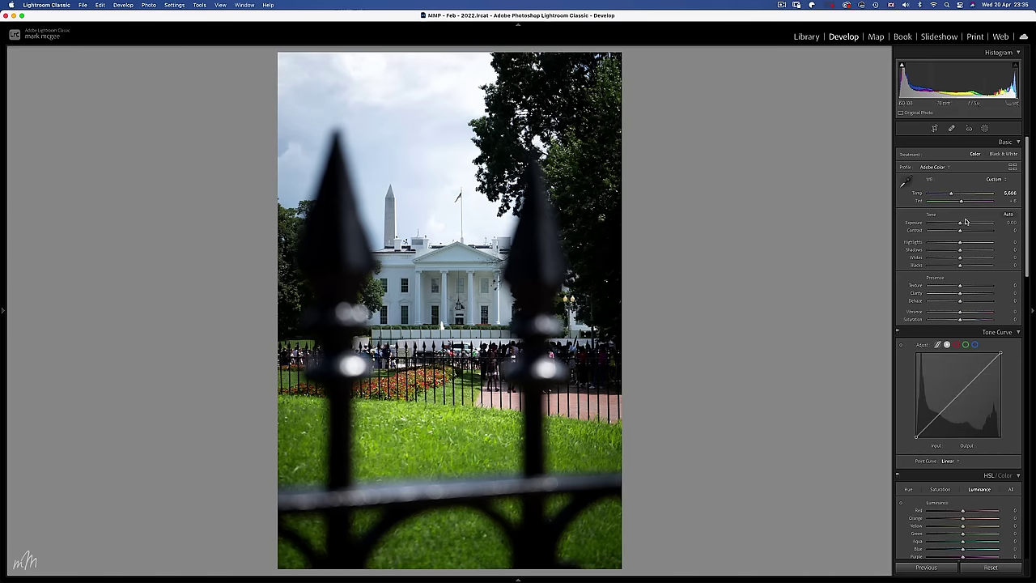
Step: Lower the White House photo's exposure to -2.00 and set the HSL saturation of all colour channels to -100
drag(965, 222, 960, 223)
drag(956, 226, 949, 231)
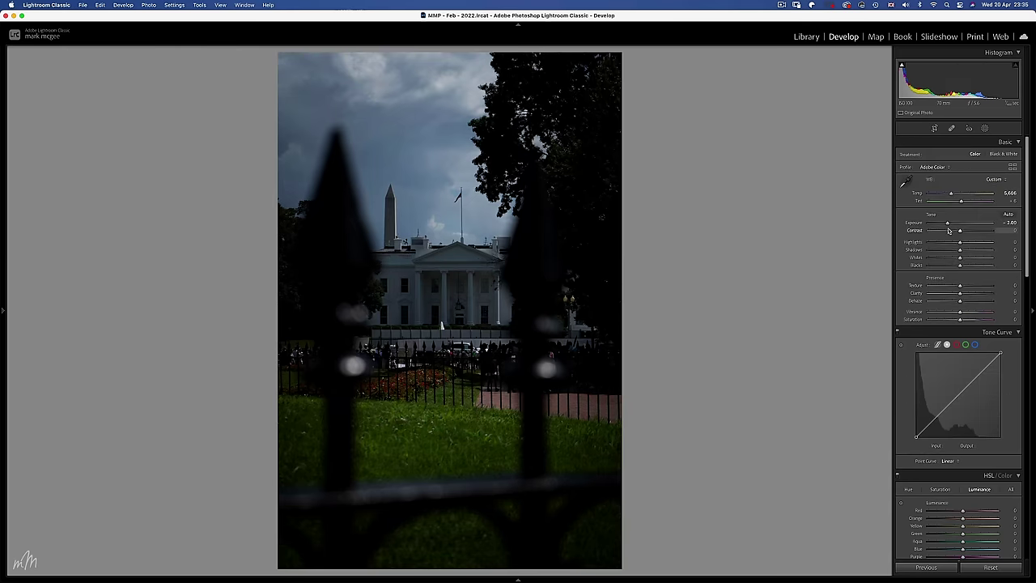
scroll(939, 324, down, 3)
click(940, 361)
drag(963, 391, 925, 416)
drag(963, 422, 915, 430)
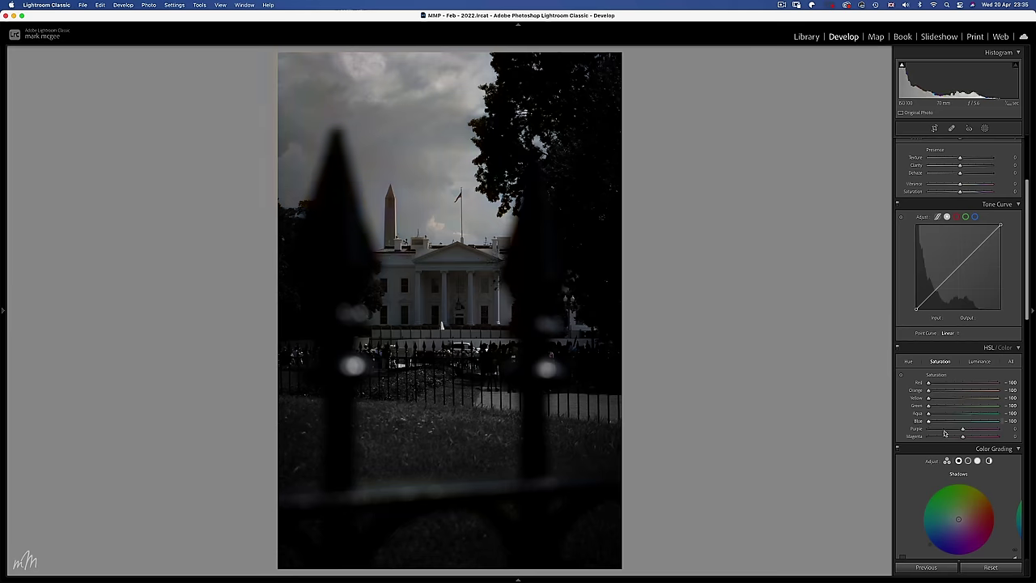
Step: Set Whites to +50 and Shadows to +23 on the White House photo
scroll(956, 403, up, 3)
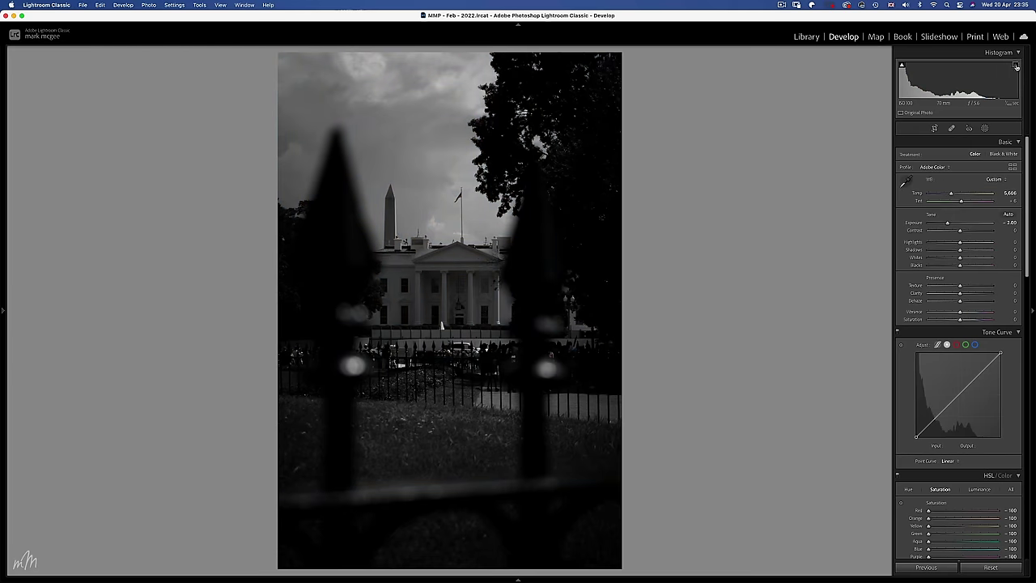
drag(960, 256, 975, 258)
drag(896, 258, 899, 257)
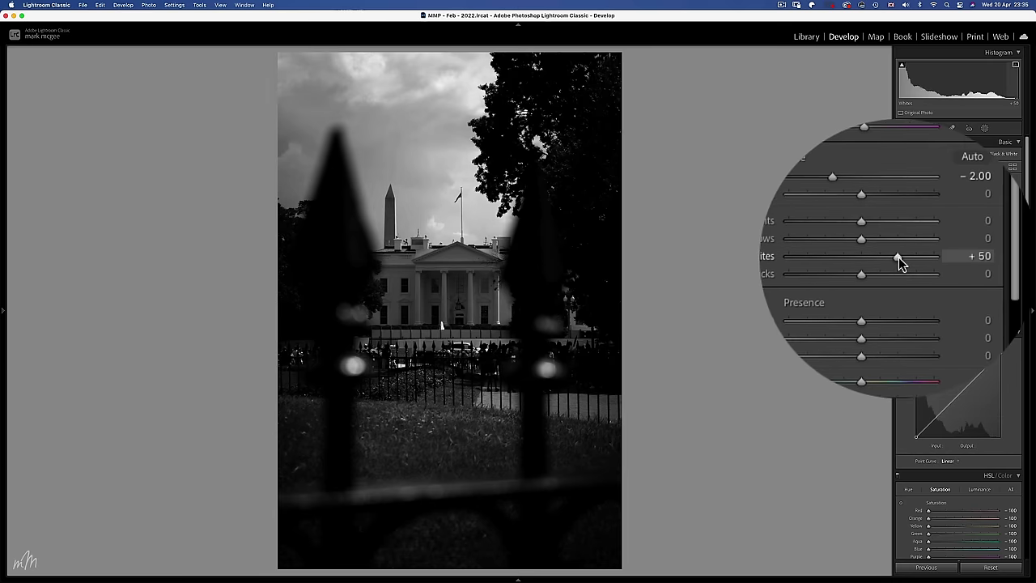
drag(897, 249, 898, 256)
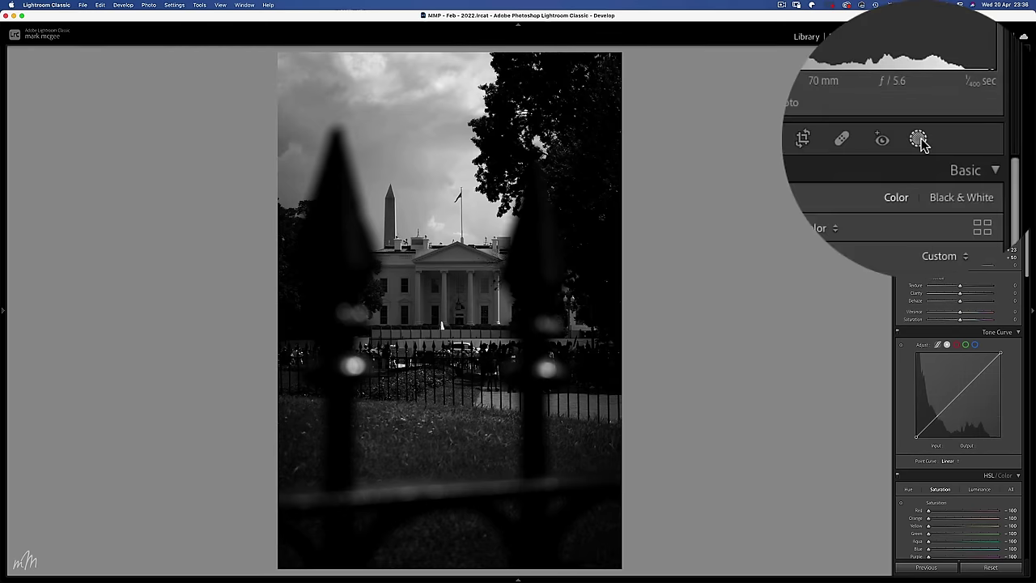
Step: Add a sky mask to the White House photo with Exposure -0.10, Blacks -18, Clarity 25 and Dehaze 45
click(984, 128)
click(911, 167)
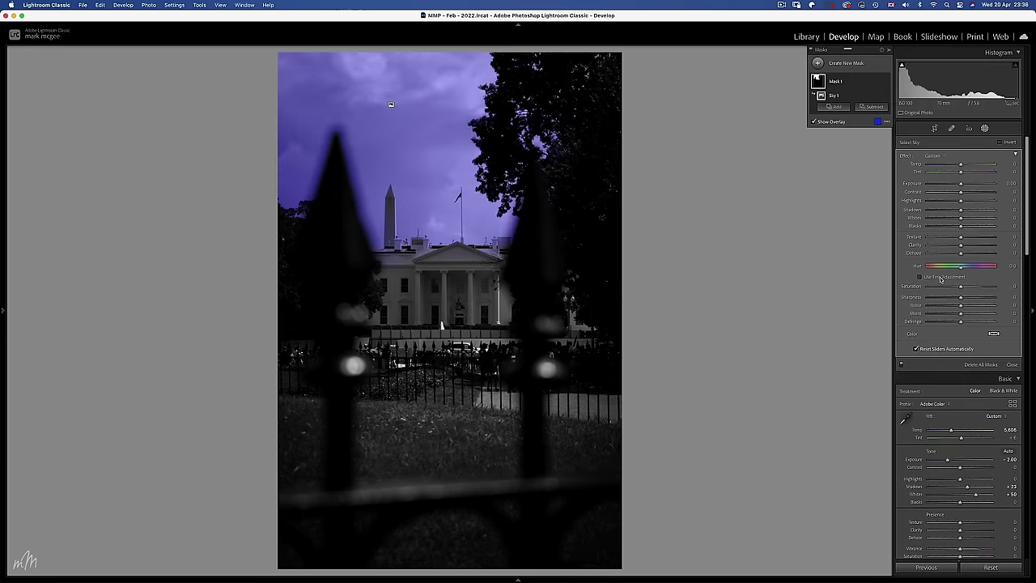
drag(897, 255, 897, 231)
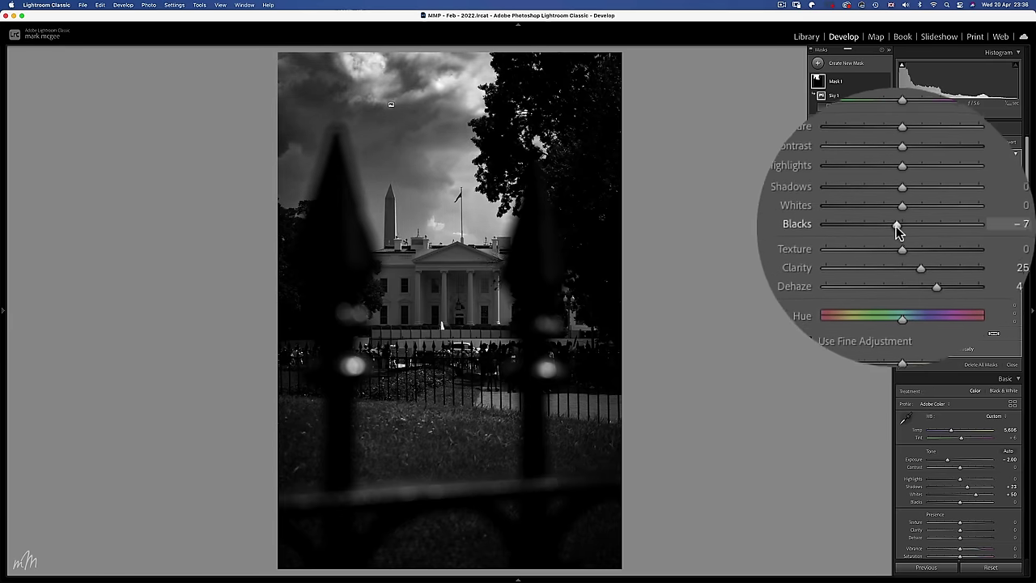
scroll(897, 202, up, 3)
drag(897, 186, 897, 188)
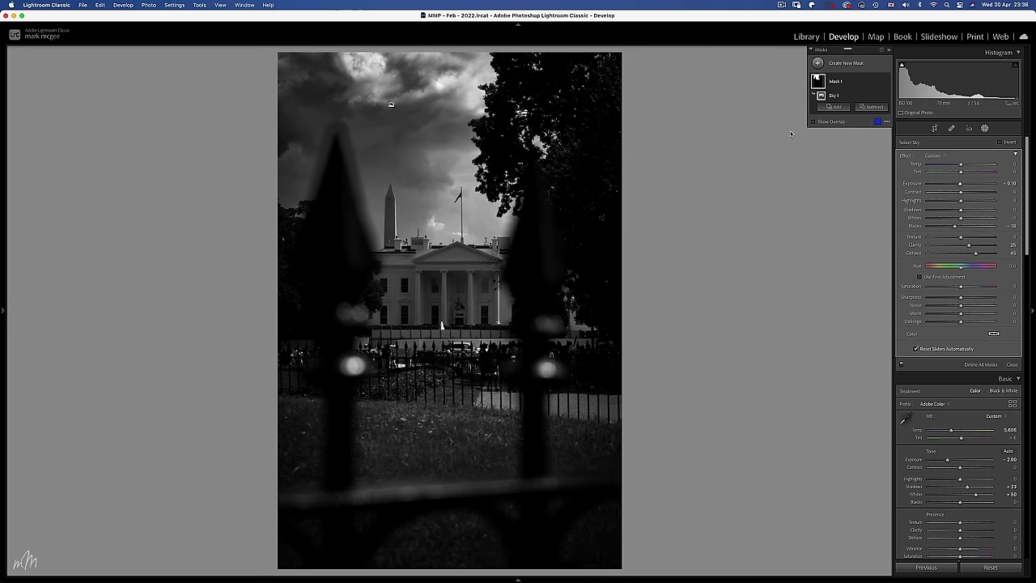
Step: Add a linear gradient mask rising from the foreground railing to the White House lawn's far edge, with Blacks -25
click(841, 63)
click(837, 100)
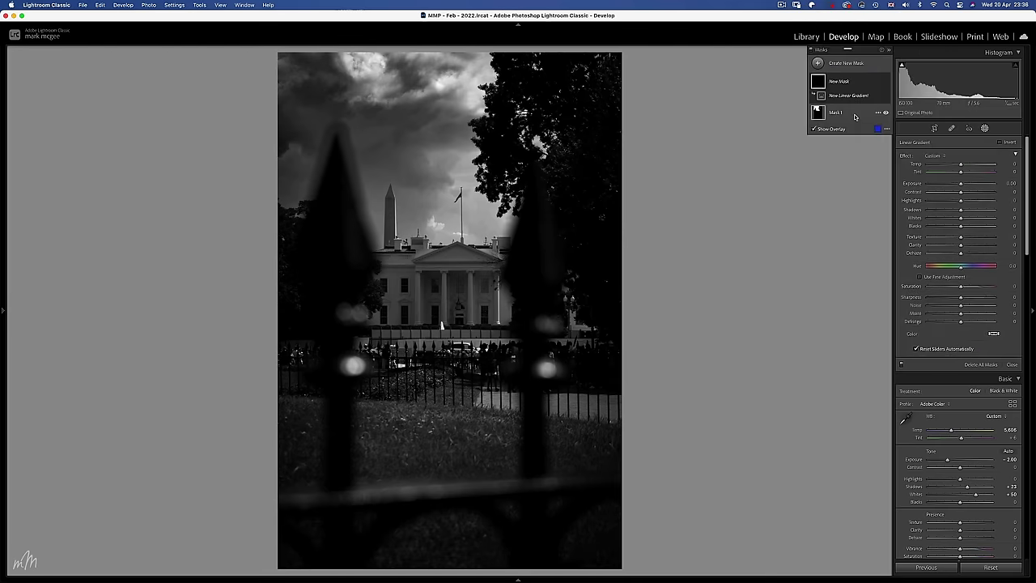
drag(494, 497, 491, 323)
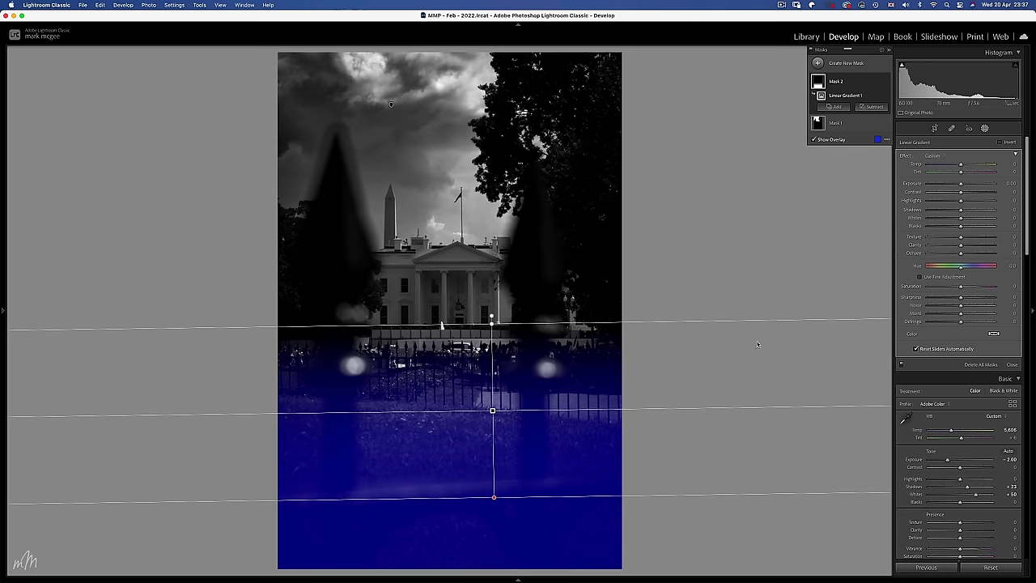
drag(961, 226, 954, 227)
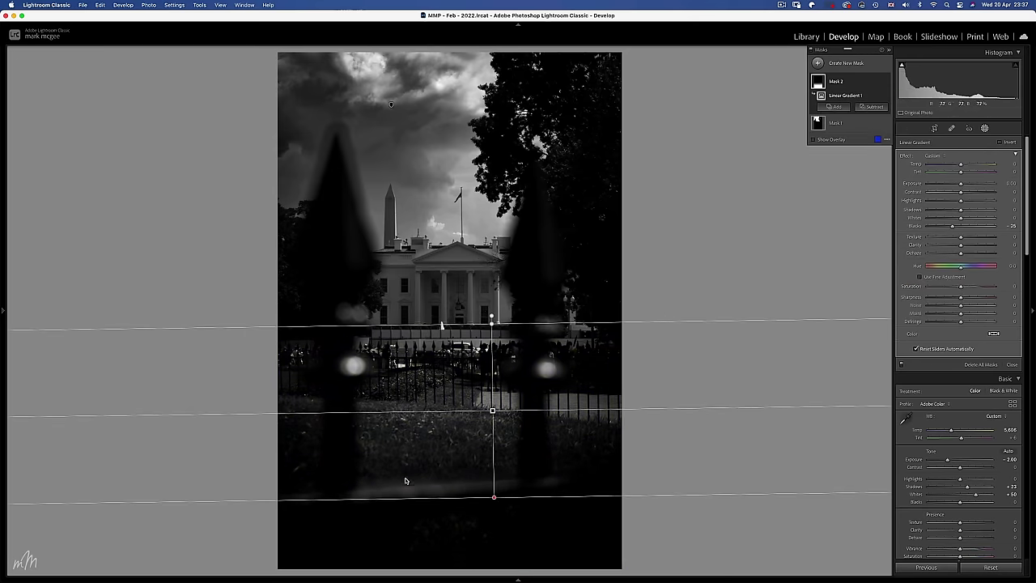
Step: Add a radial gradient mask over the railing and grass at the photo's bottom centre, with Exposure 0.78 and Clarity 15
click(850, 64)
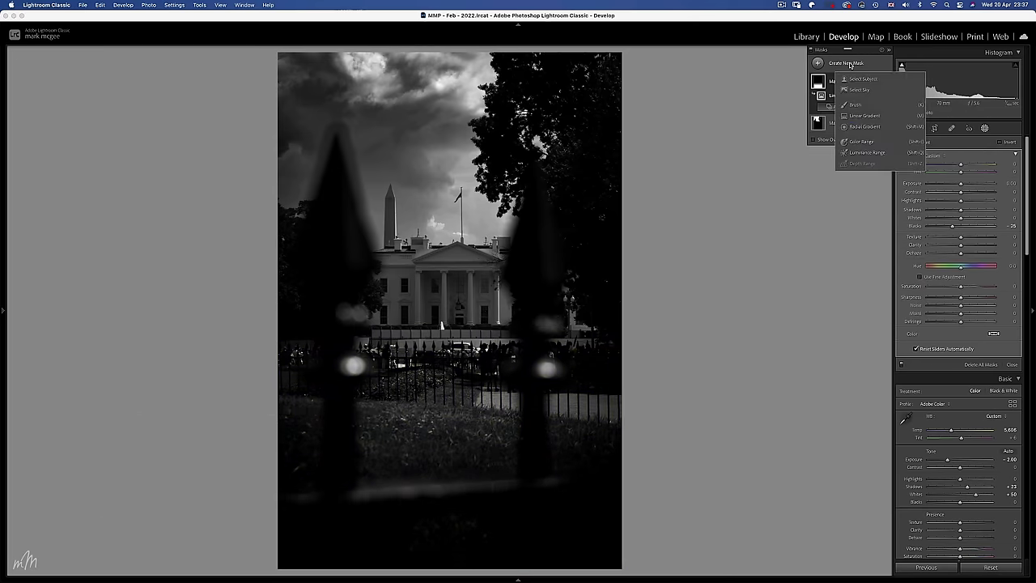
click(855, 127)
drag(361, 564, 528, 452)
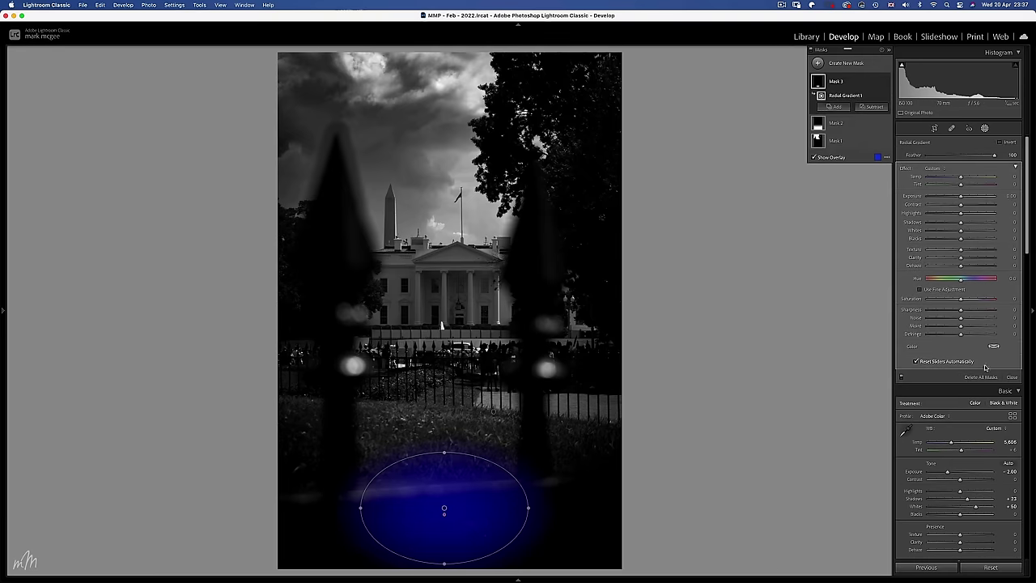
drag(961, 195, 967, 198)
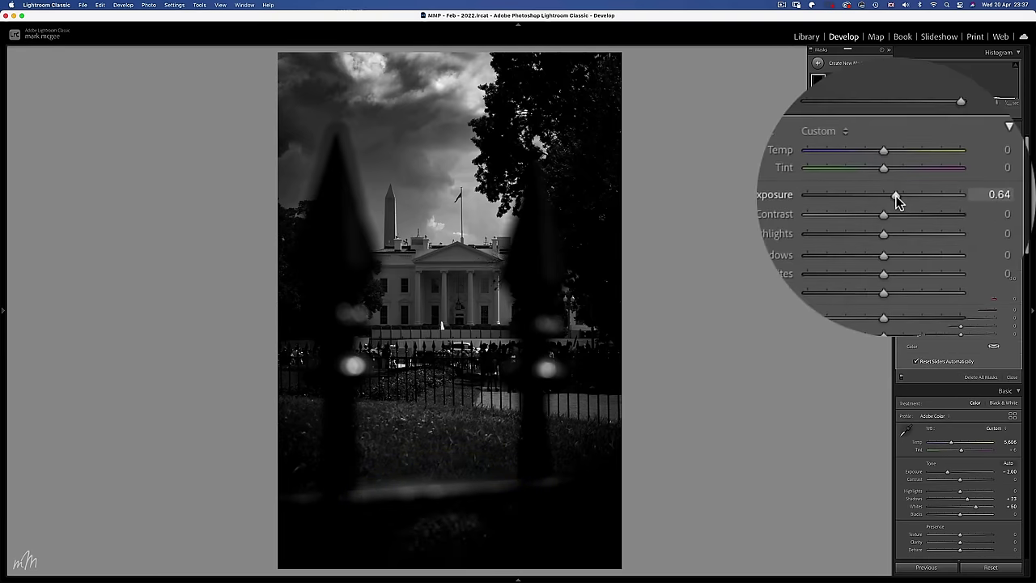
drag(893, 258, 965, 258)
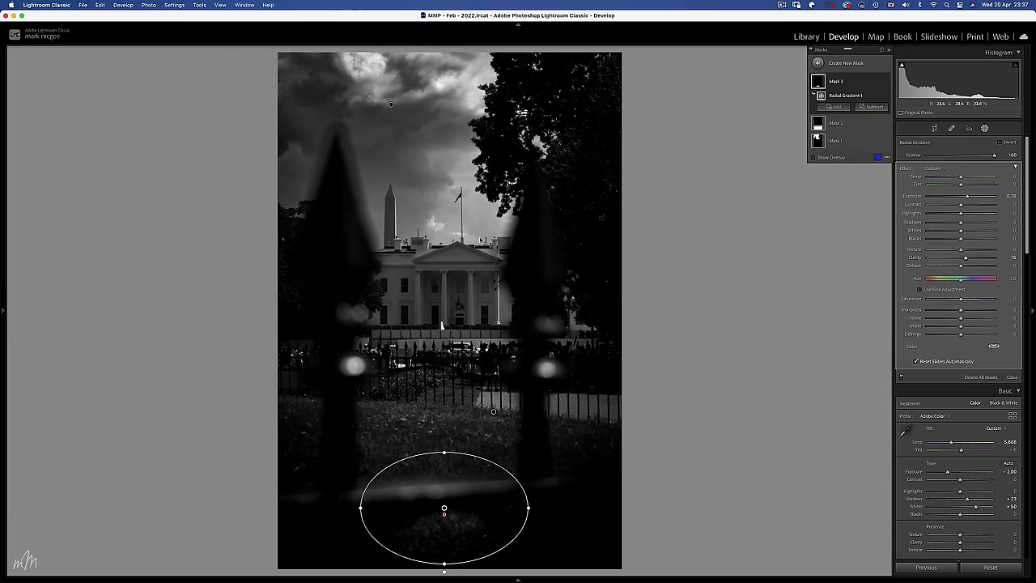
Step: Add a radial gradient mask around the White House with raised Highlights, Whites 100 and Clarity 20, and close masking
click(846, 64)
click(863, 127)
drag(444, 271, 497, 340)
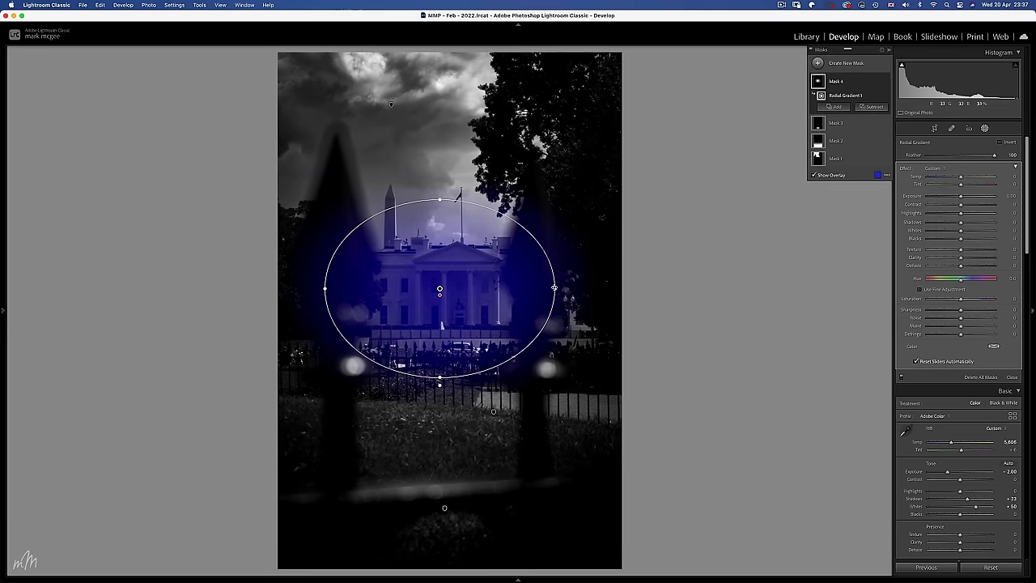
drag(961, 198, 964, 198)
drag(896, 231, 967, 230)
drag(896, 217, 897, 219)
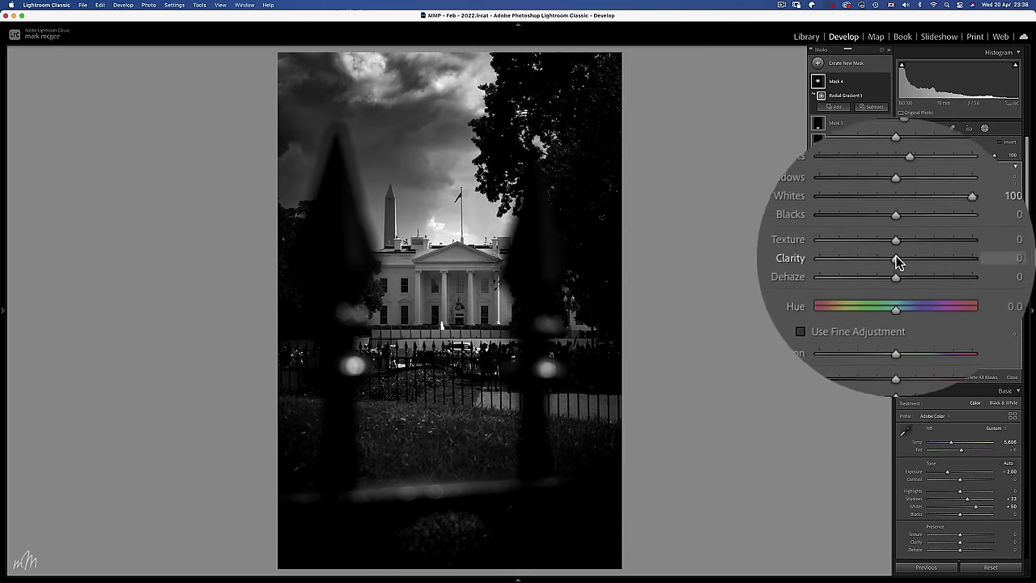
drag(895, 259, 897, 261)
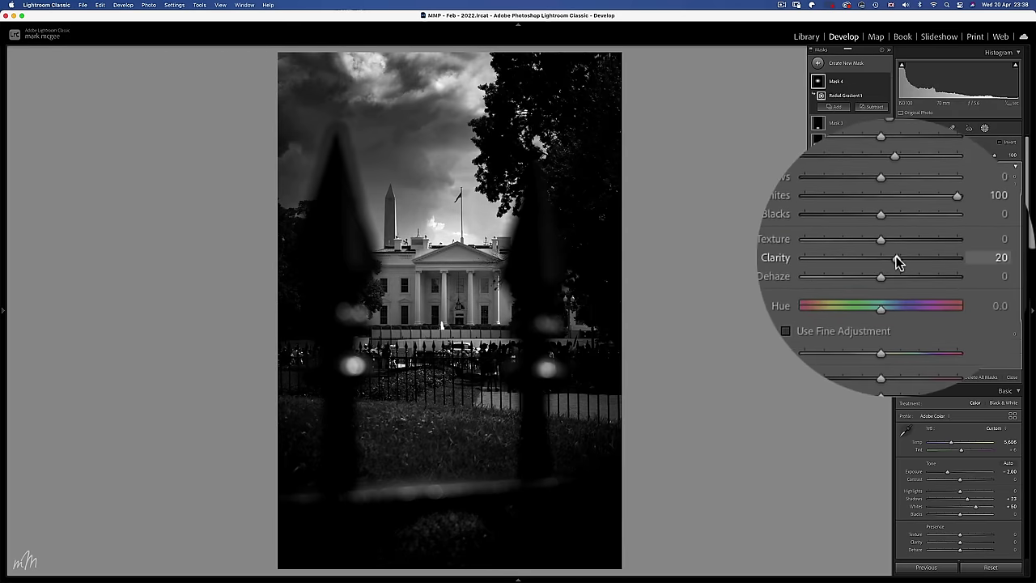
click(731, 268)
key(Escape)
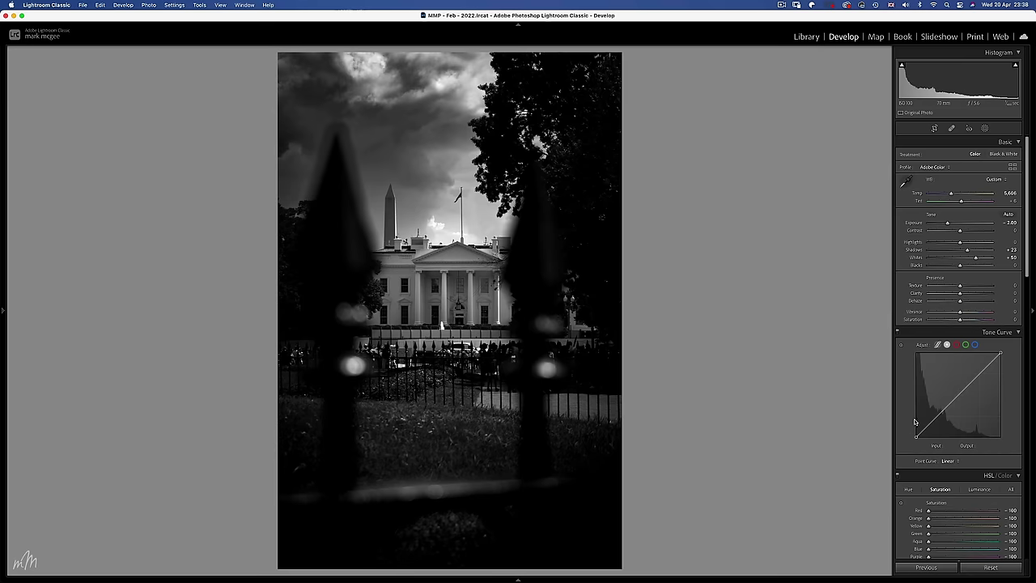
Step: Reset the HSL saturation of all colour channels to view the original colours, and undo the reset
scroll(920, 414, down, 5)
scroll(920, 414, down, 1)
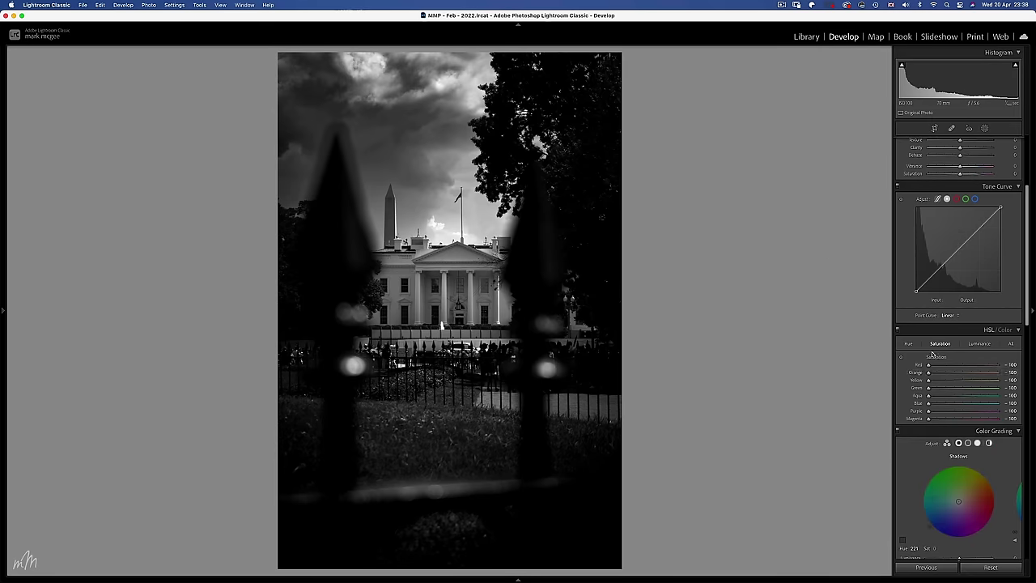
double_click(897, 361)
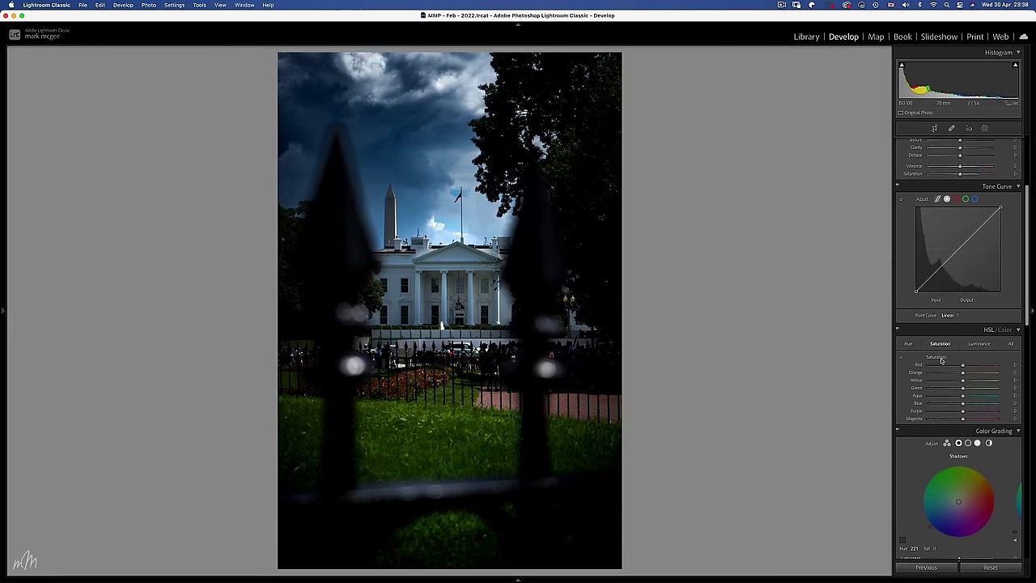
key(super+z)
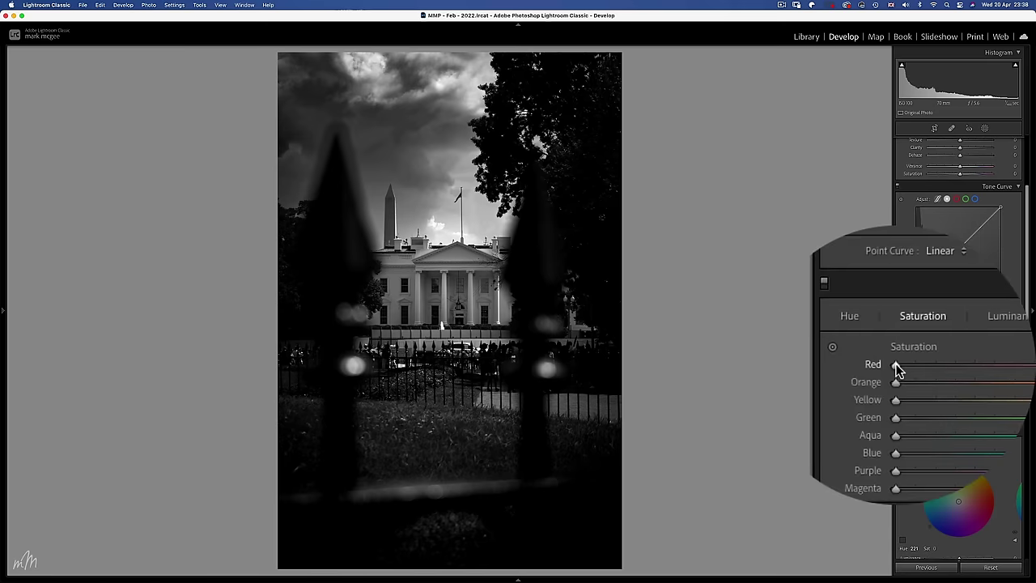
Step: Restore muted colours by setting HSL saturation to Red +84, Yellow -83, Green -83 and Blue -86
drag(896, 369, 935, 364)
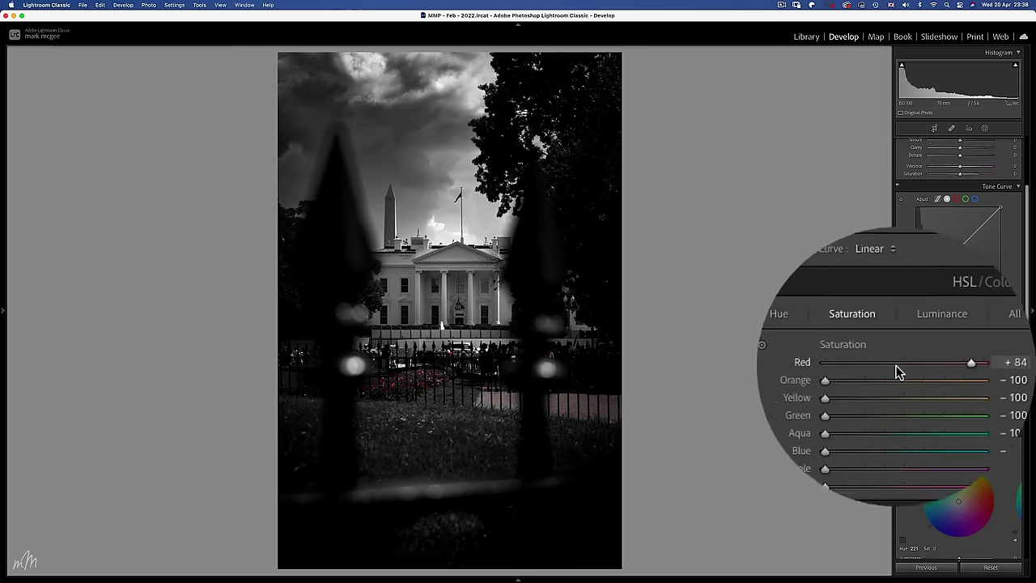
drag(897, 381, 928, 420)
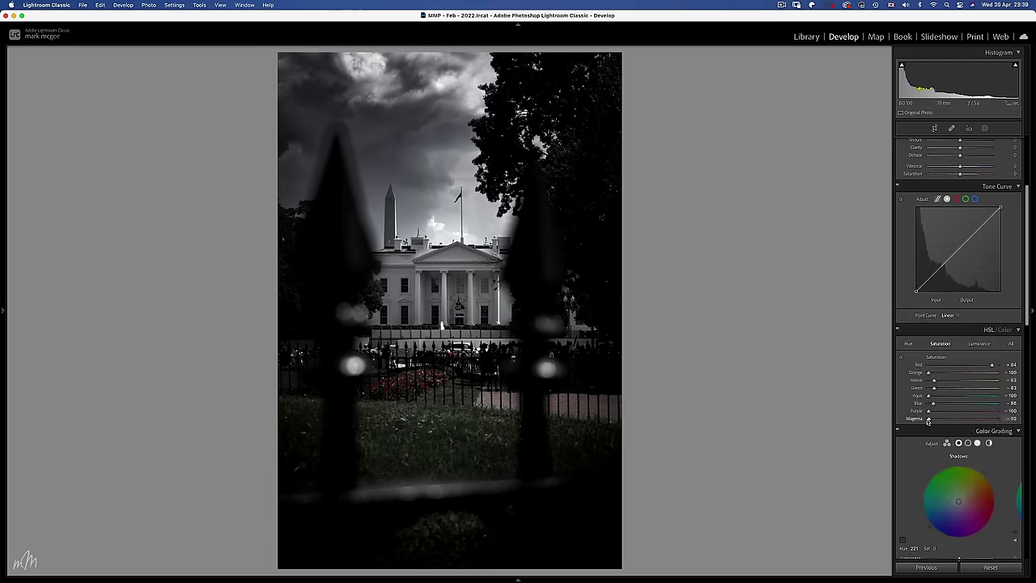
Step: Lower the yellow and green luminance and set the yellow hue to +83 in the HSL adjustments
click(980, 343)
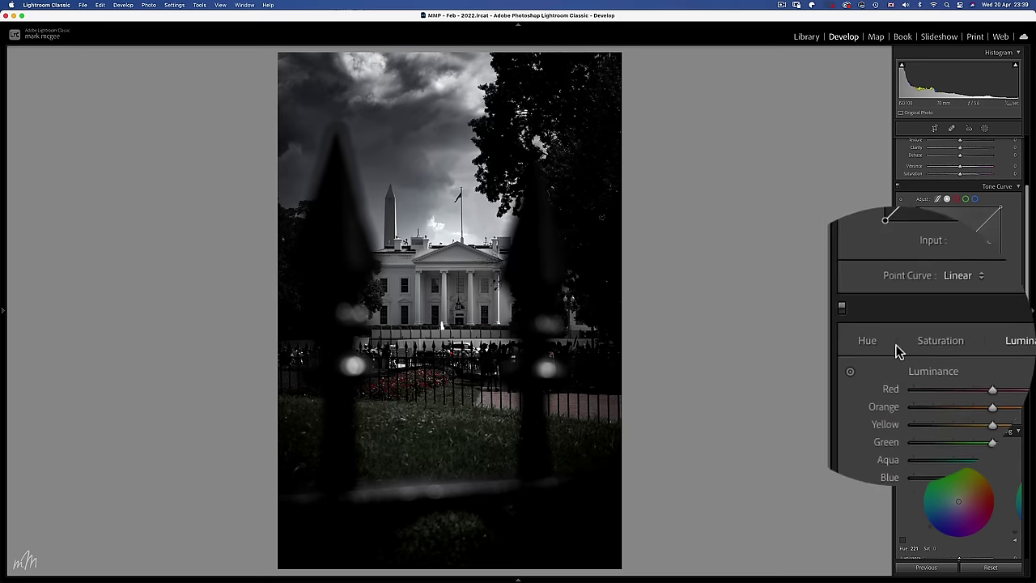
drag(896, 381, 857, 381)
drag(962, 388, 956, 387)
click(909, 345)
drag(899, 386, 992, 379)
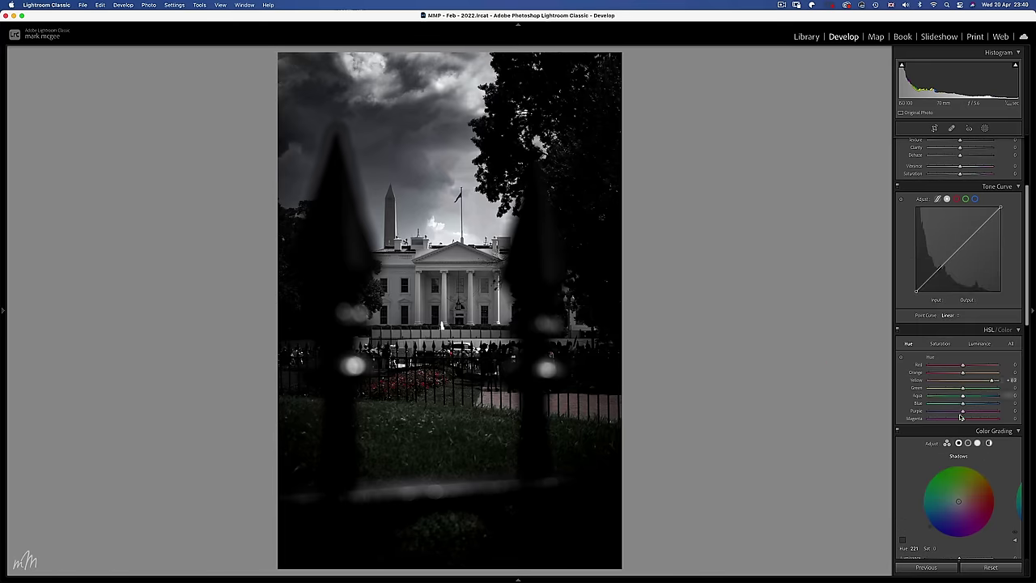
Step: Tint the shadows blue in Color Grading with Hue 227 and Sat 8, and adjust their luminance
scroll(961, 417, down, 5)
drag(894, 362, 897, 364)
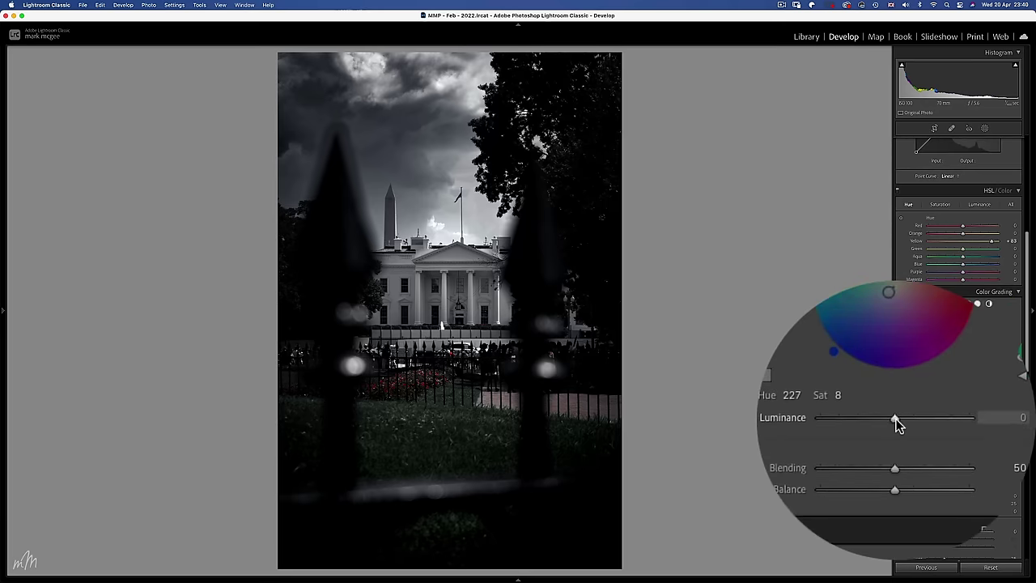
drag(897, 422, 897, 422)
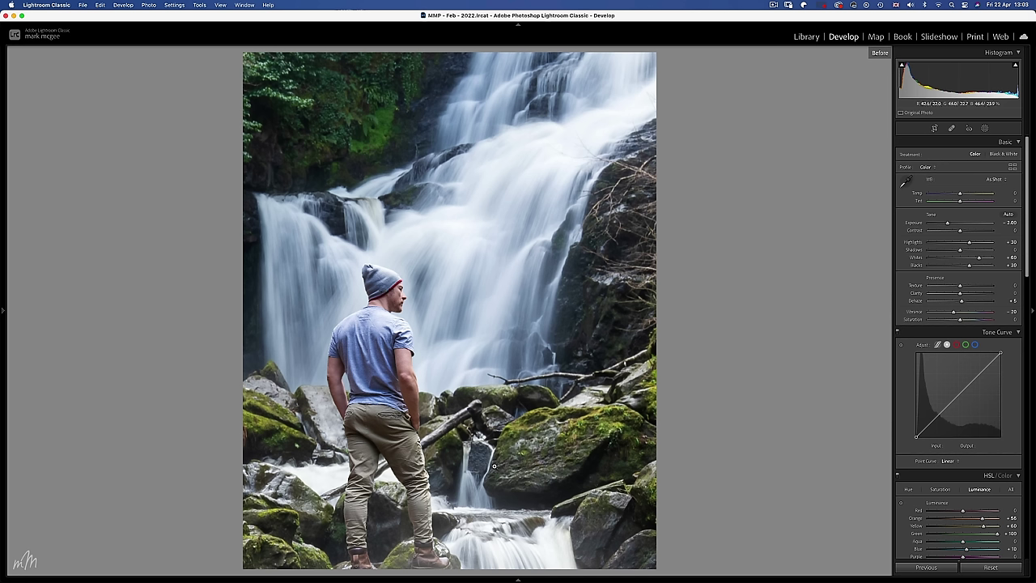
Step: Compare the waterfall photo's original and edited versions, examining the greens, rocks, water and standing man
key(backslash)
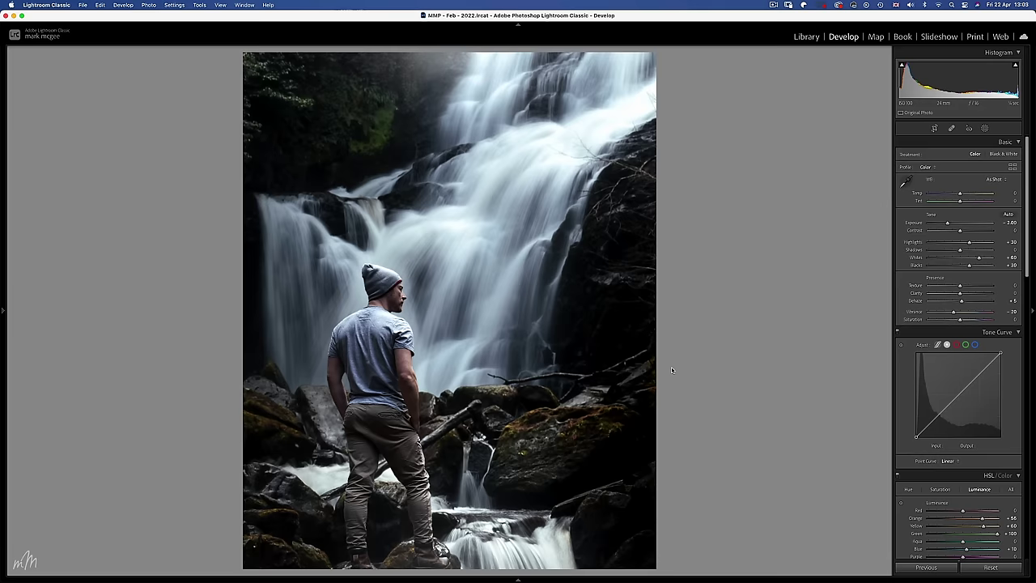
key(backslash)
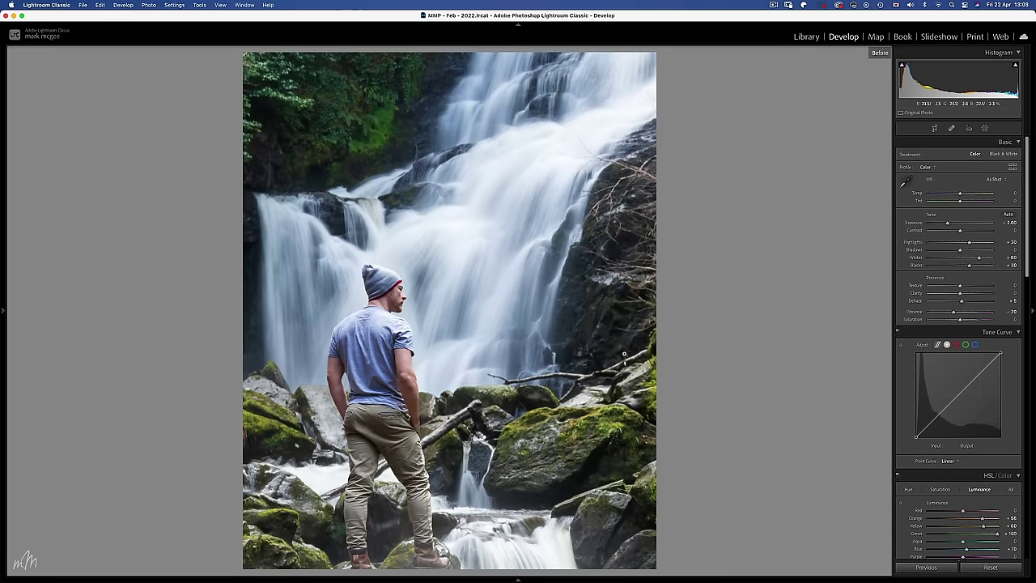
key(backslash)
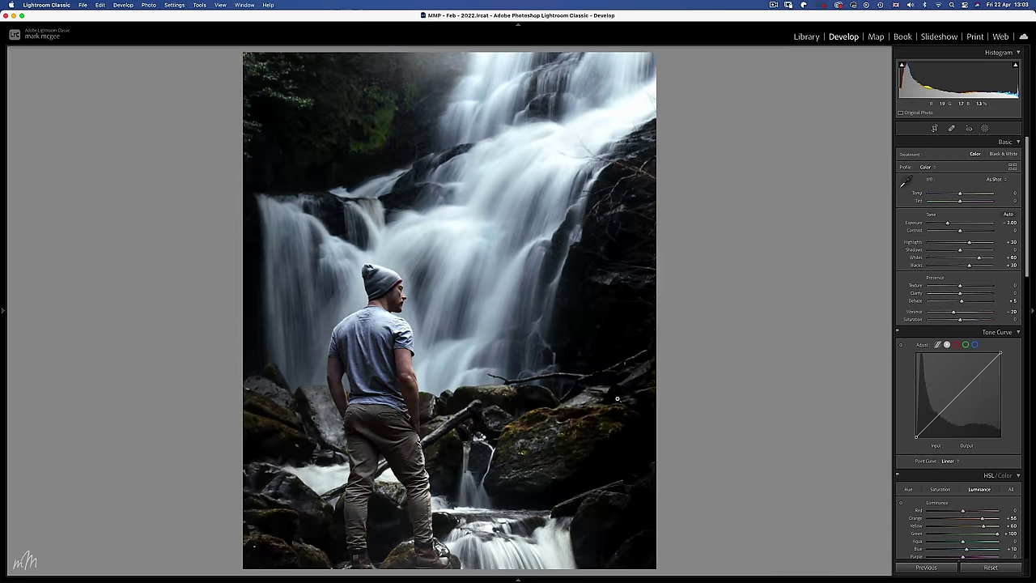
key(backslash)
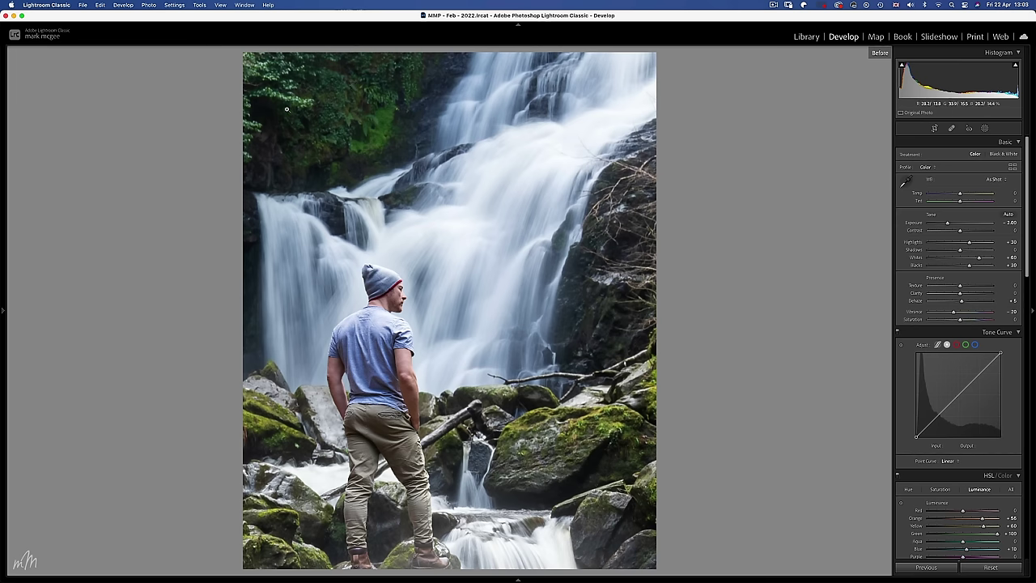
key(backslash)
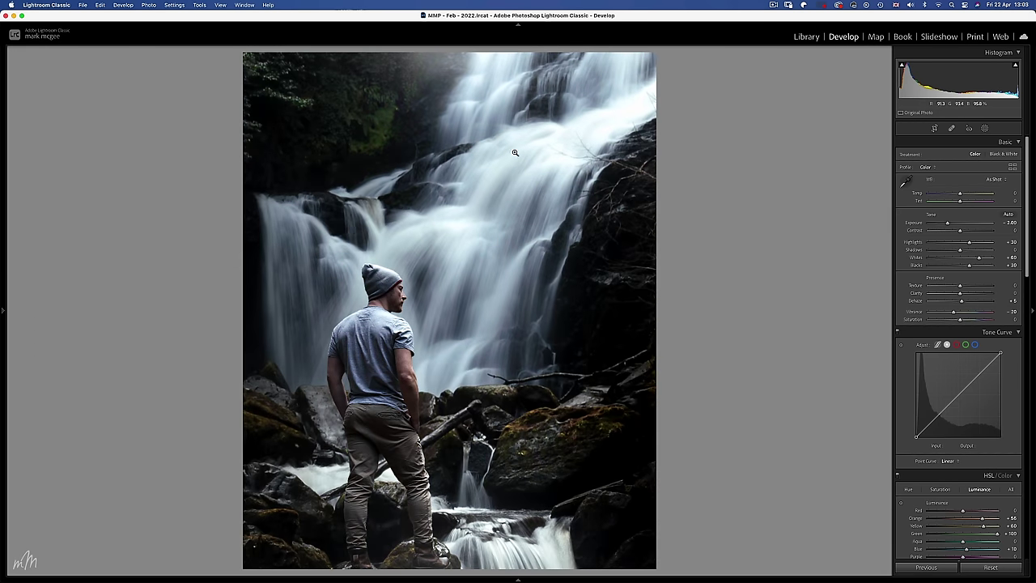
key(backslash)
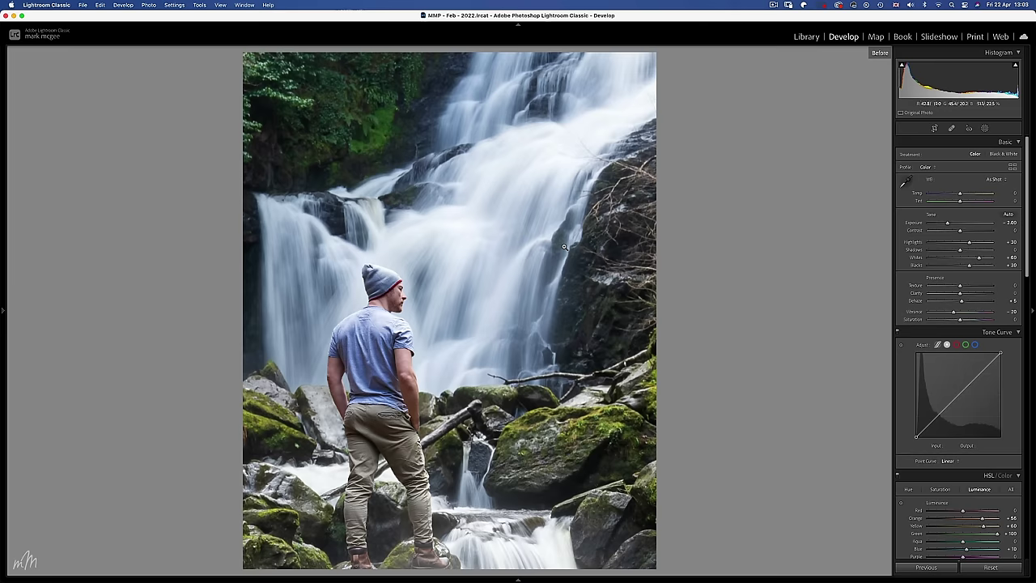
key(backslash)
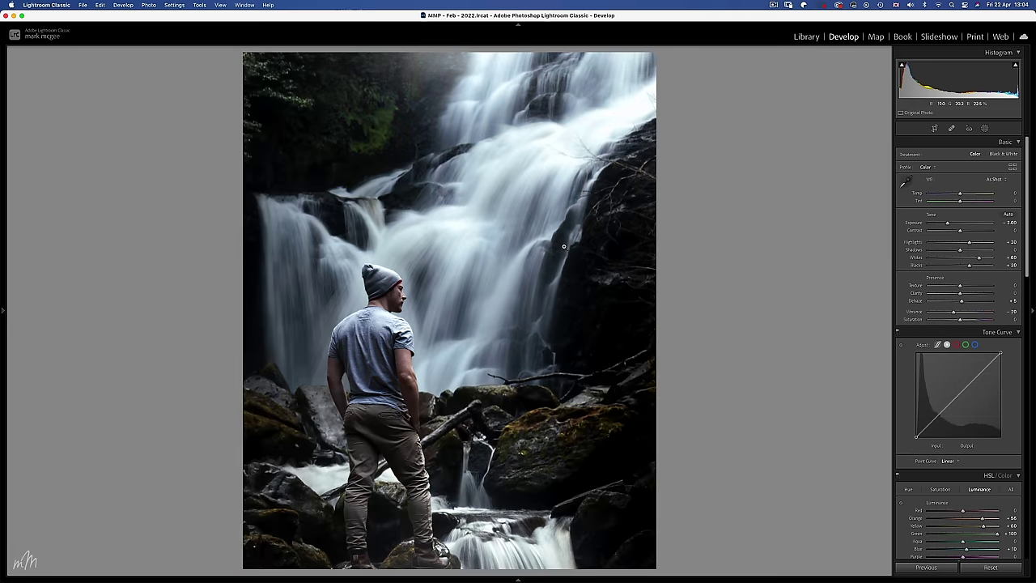
key(backslash)
key(backslash)
Step: Open the waterfall photo's existing masks for review
click(985, 129)
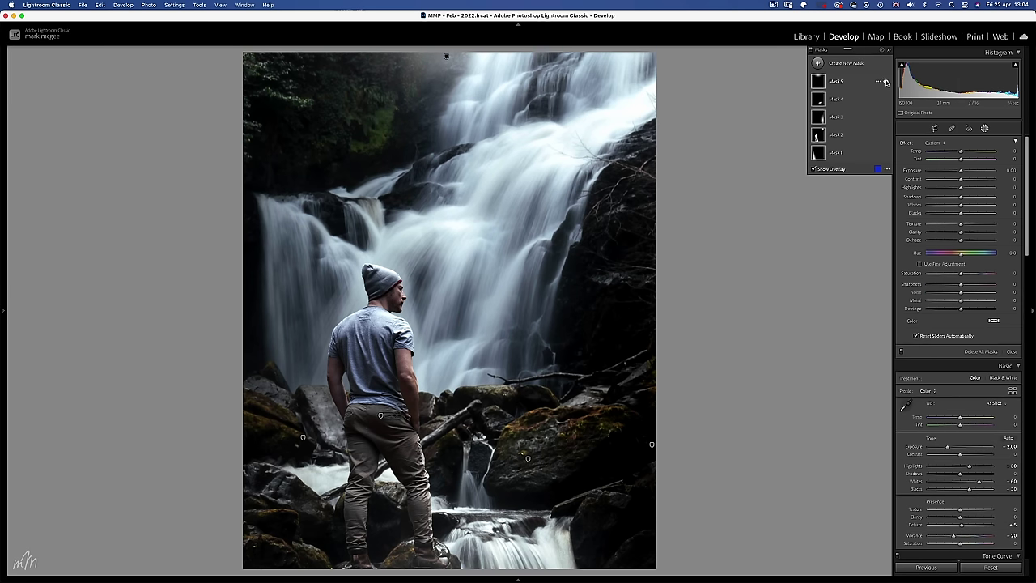